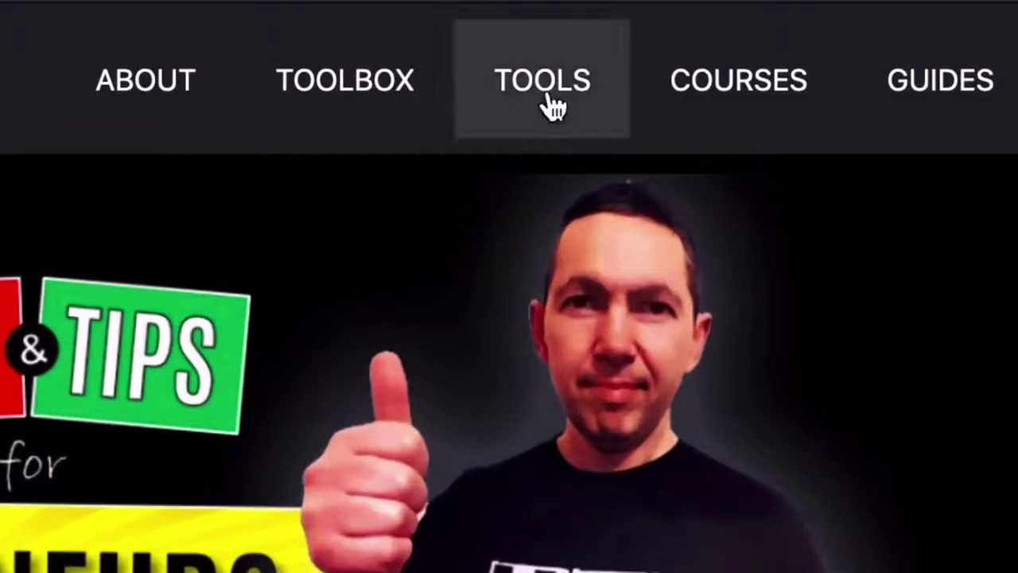
Look through the site's Tools page and the sample post that shows a floating contact button
left_click(695, 68)
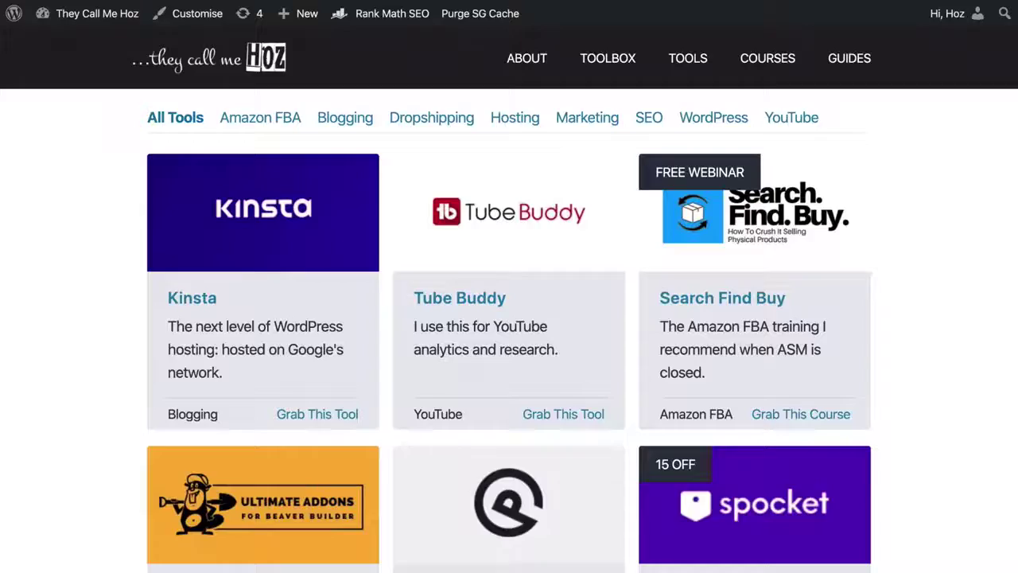
scroll(509, 318, "down", 10)
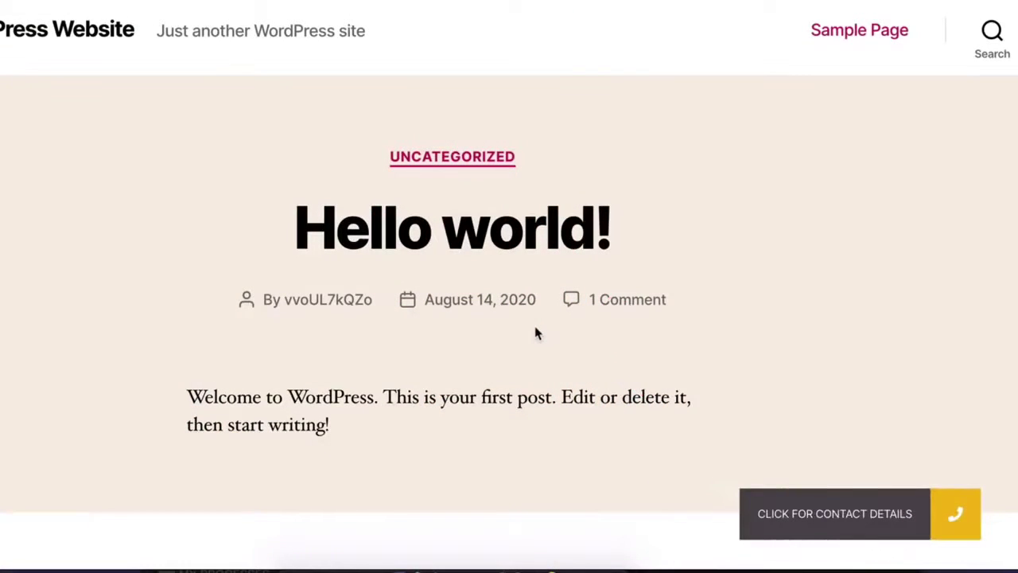
scroll(527, 479, "down", 7)
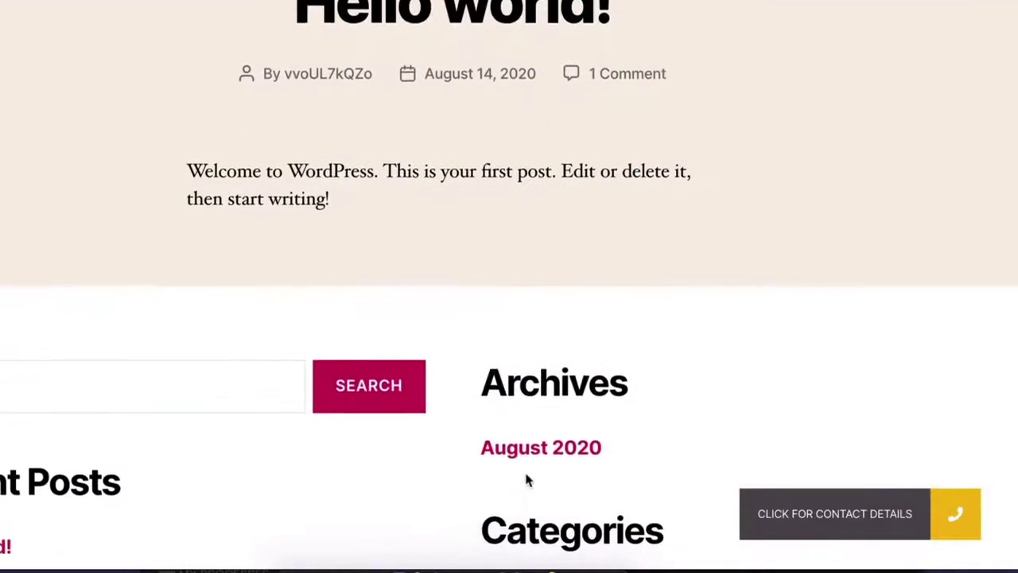
scroll(526, 479, "up", 10)
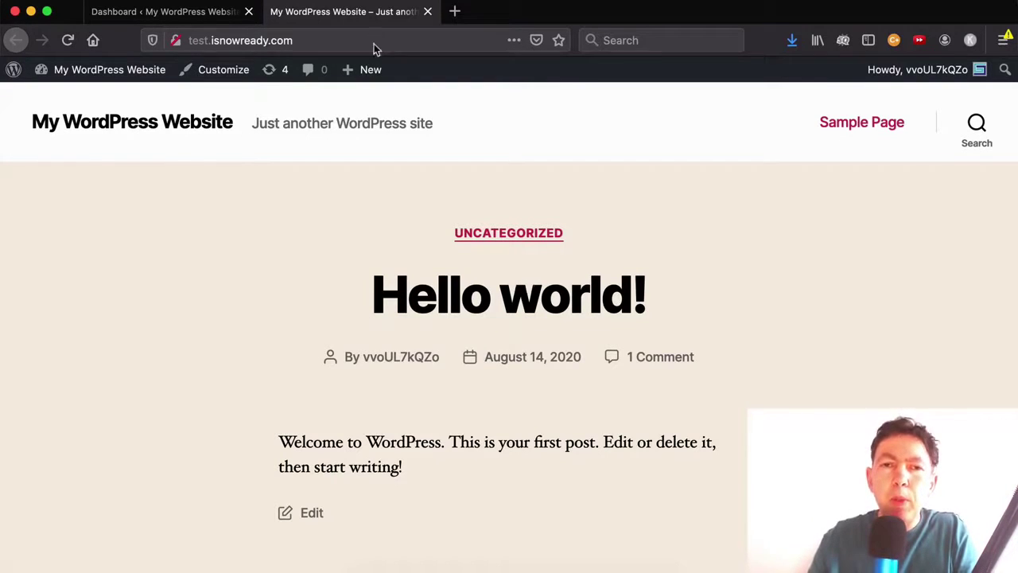
From the WordPress dashboard, search for new plugins with the term "buttoni"
left_click(182, 14)
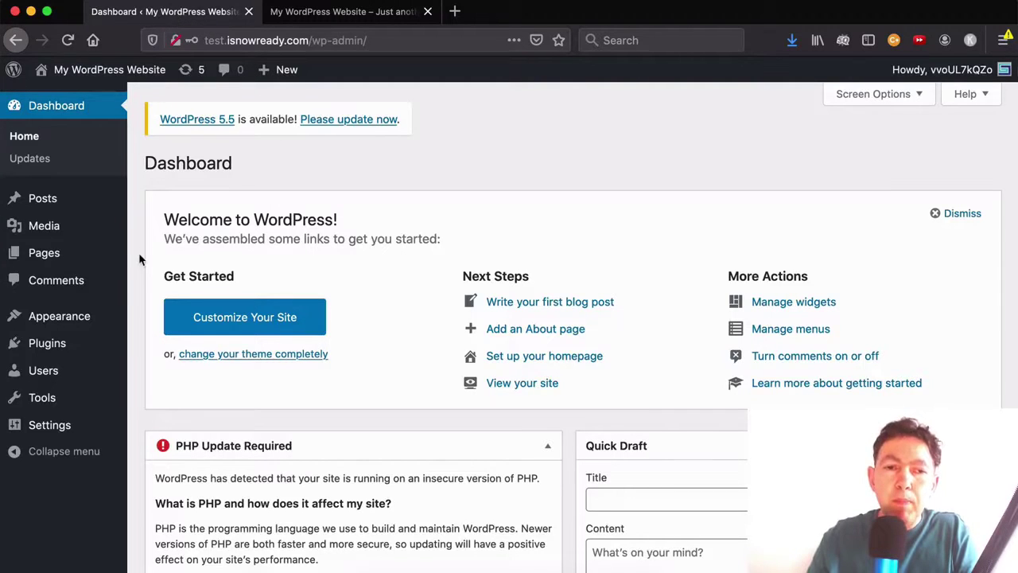
left_click(148, 366)
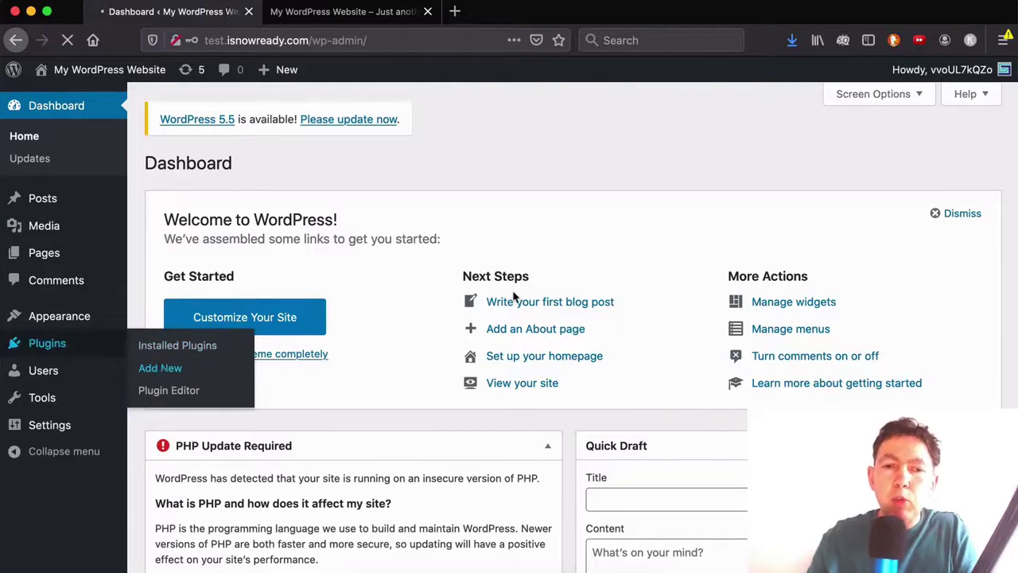
type("buttoni")
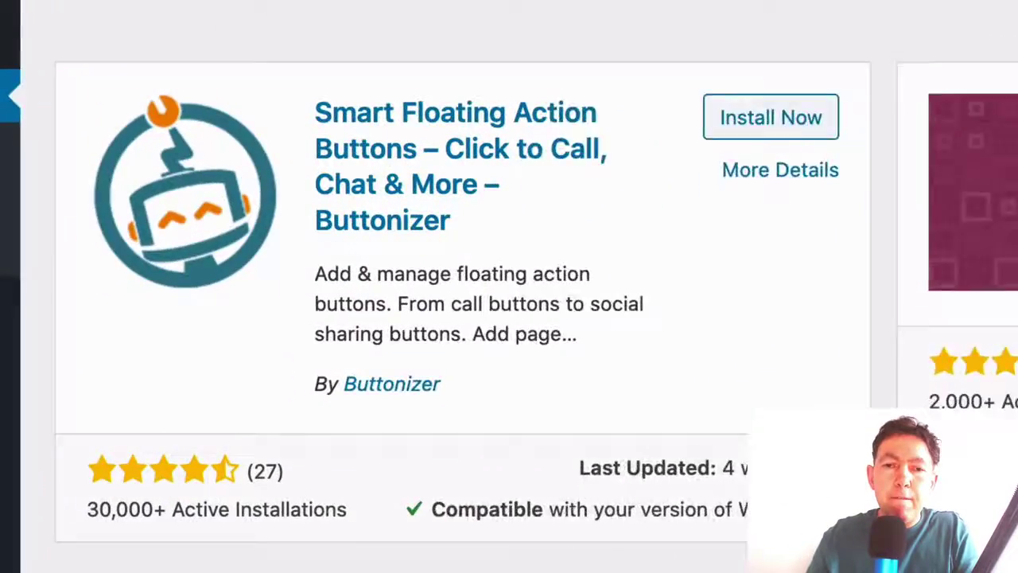
Install and activate the Buttonizer plugin, skipping its usage-tracking opt-in
left_click(788, 105)
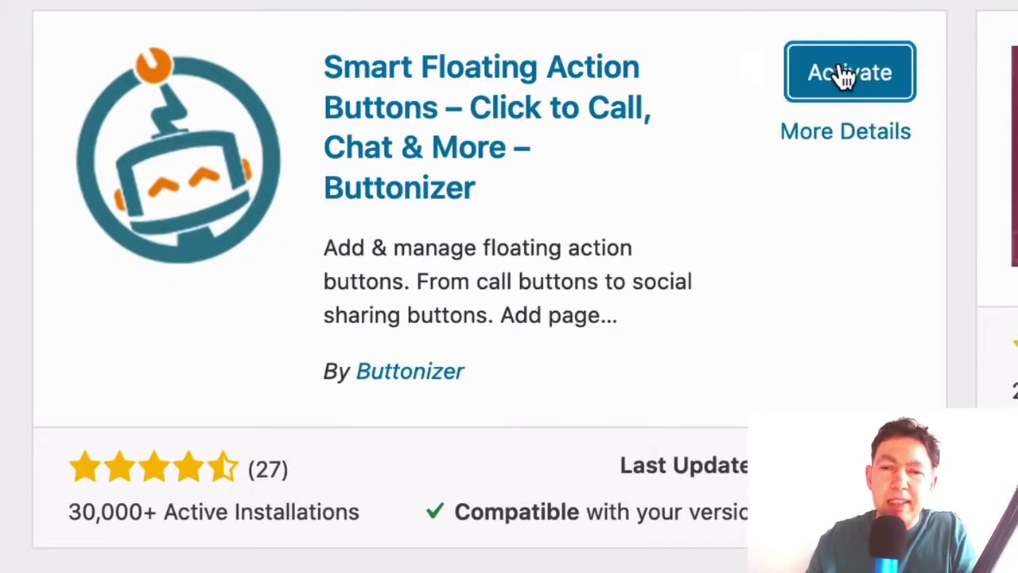
left_click(844, 75)
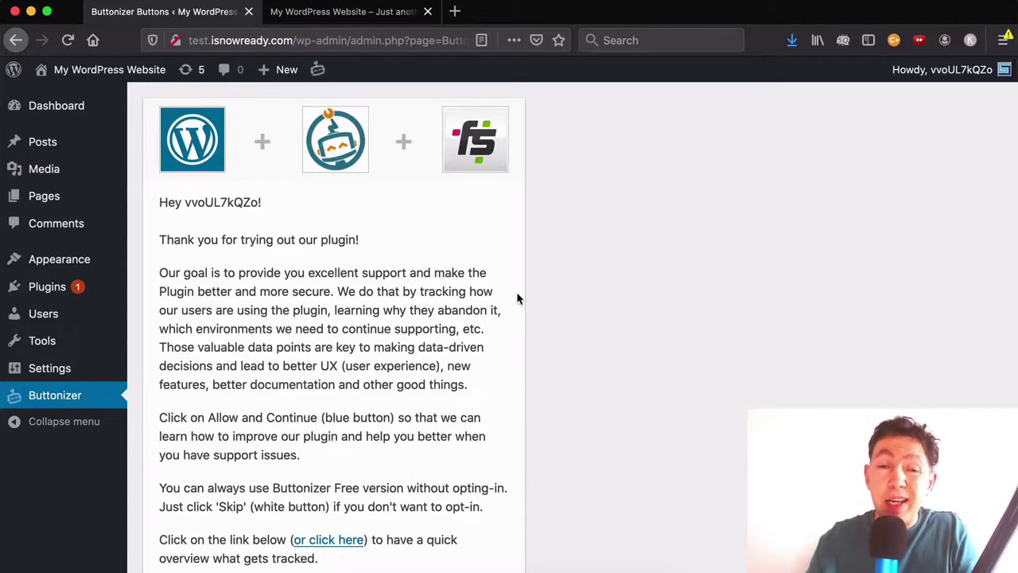
scroll(517, 297, "down", 5)
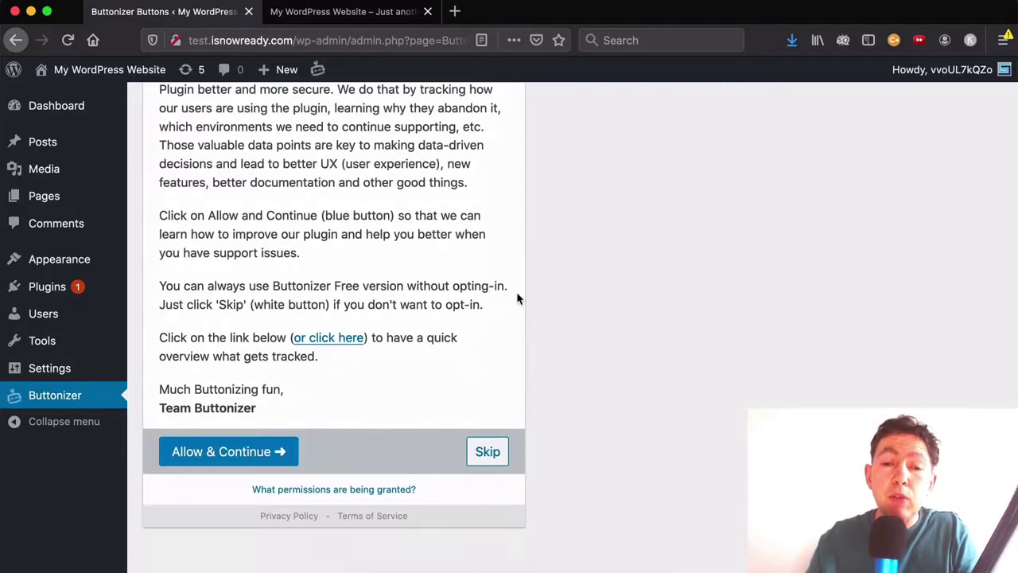
left_click(488, 451)
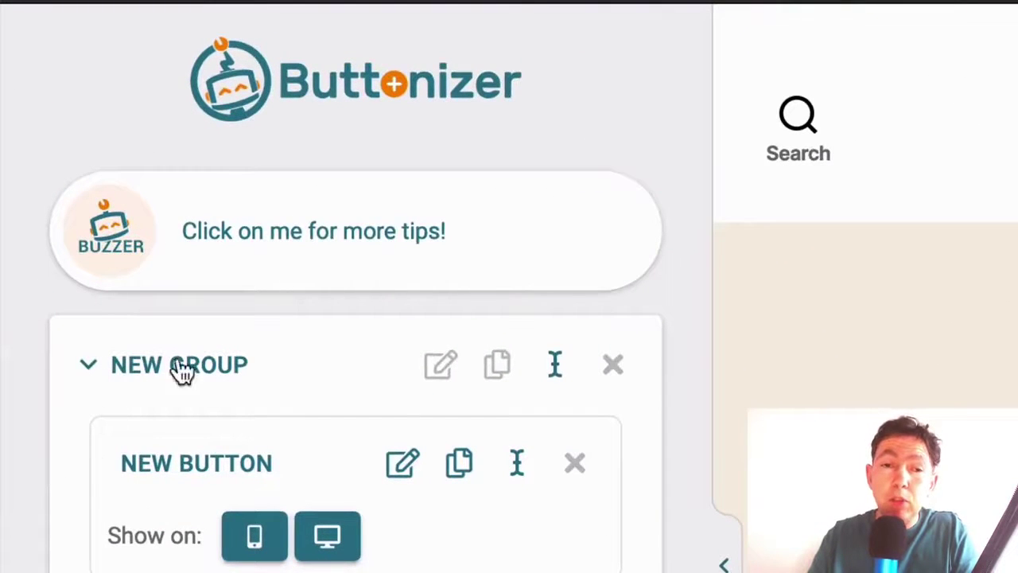
Try hiding the new button on desktop, and restore its desktop visibility
left_click(290, 221)
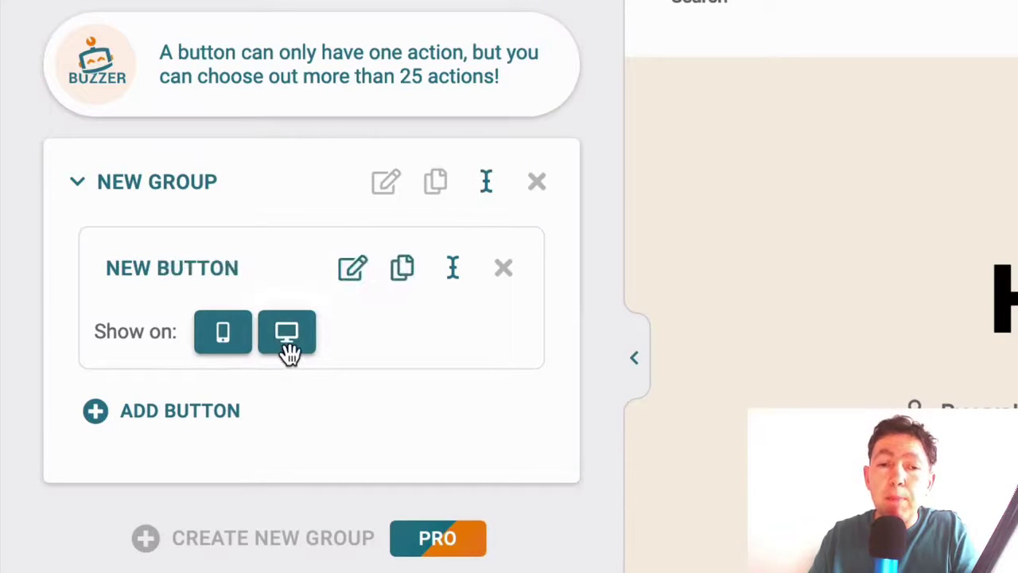
left_click(287, 342)
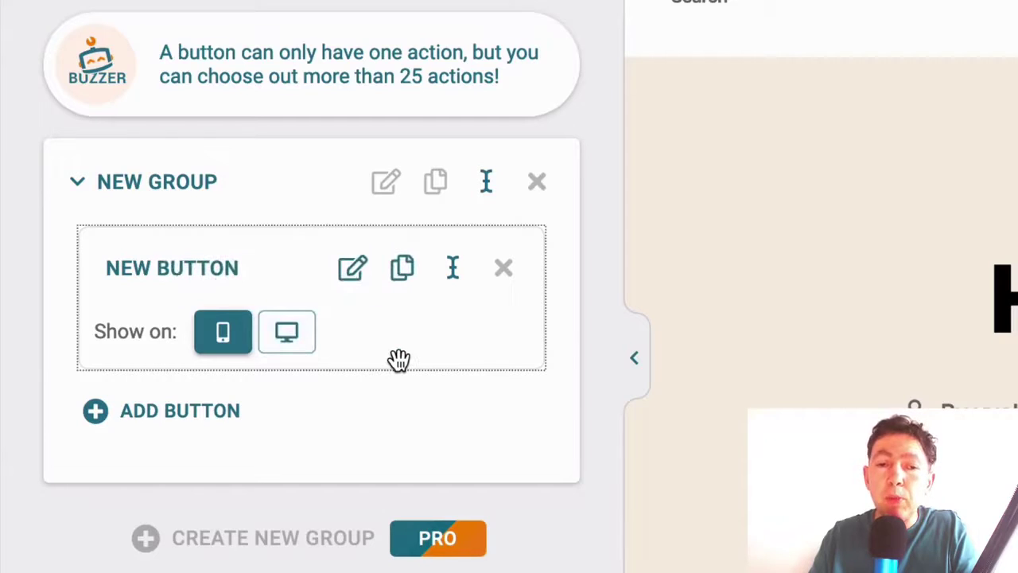
left_click(291, 345)
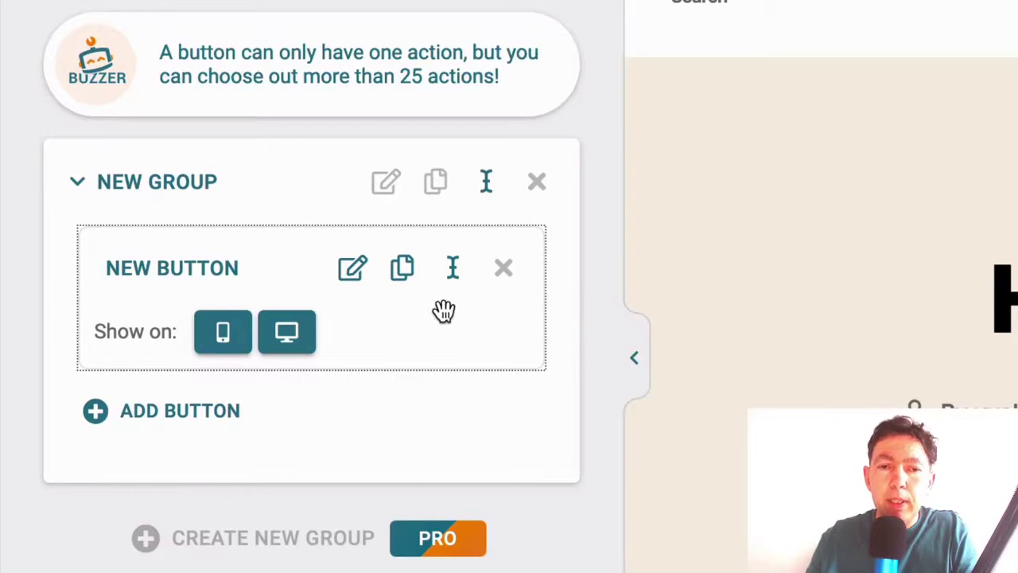
left_click(354, 270)
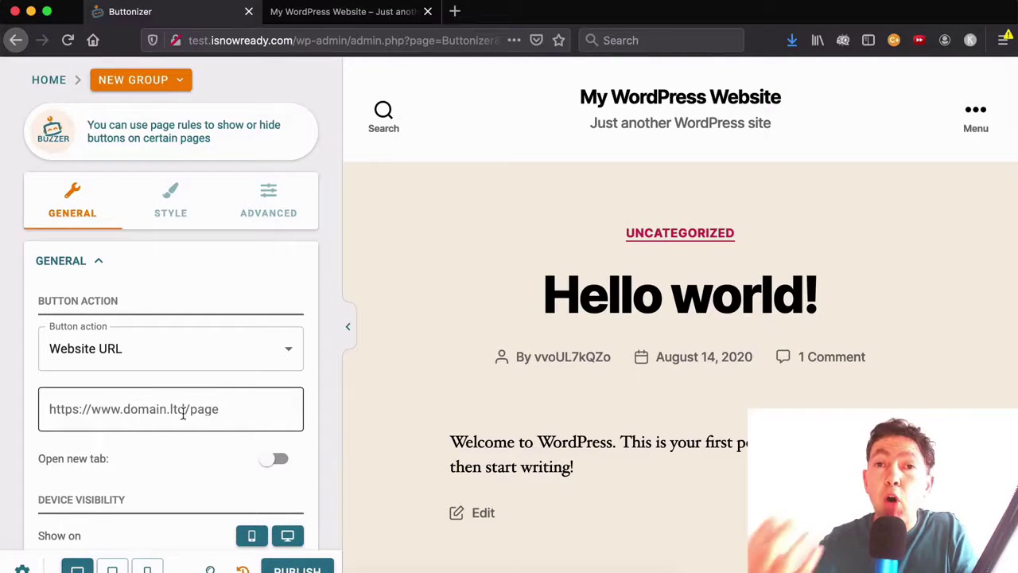
left_click(183, 413)
type("https://www.google.com")
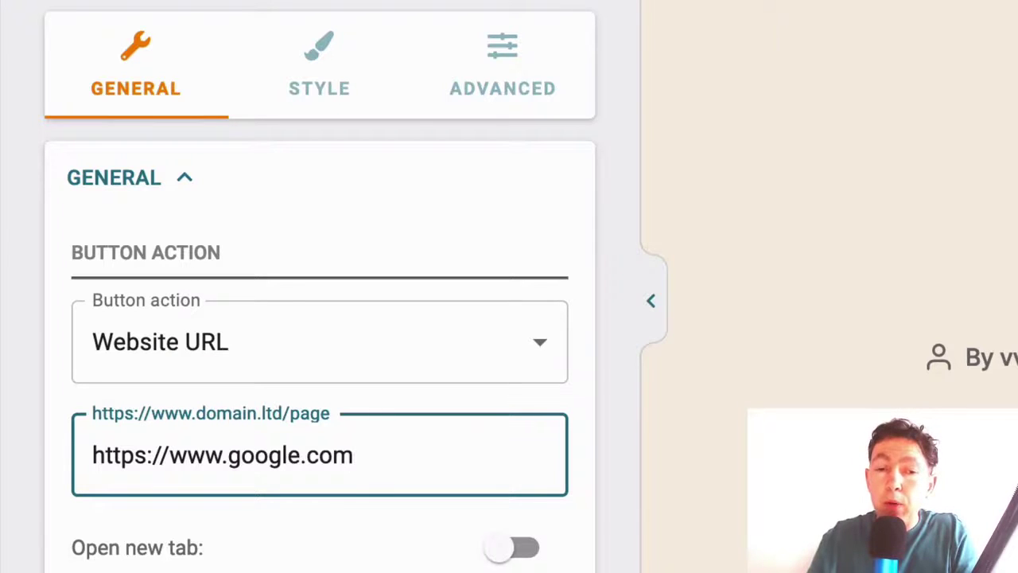
left_click(496, 550)
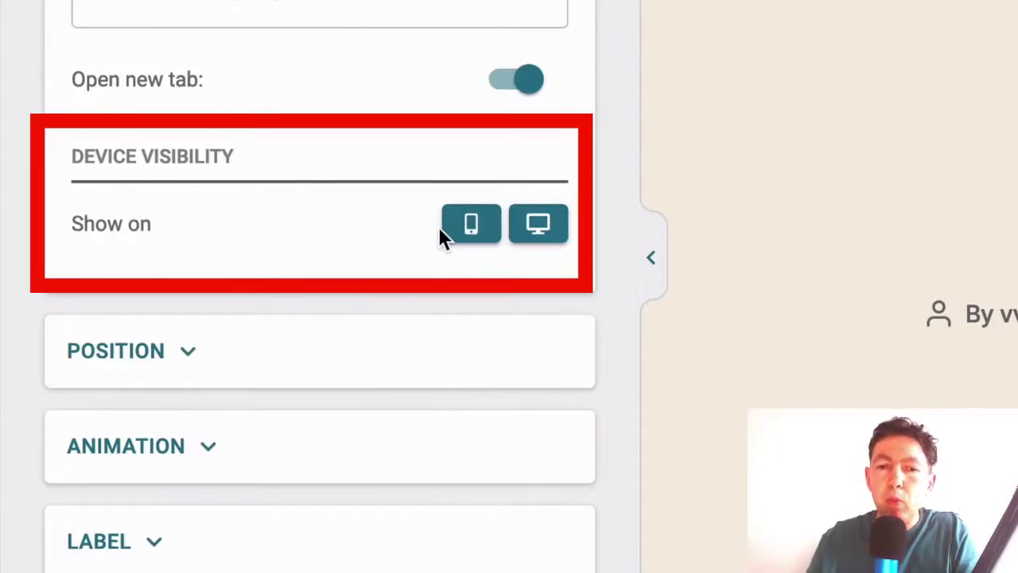
left_click(539, 231)
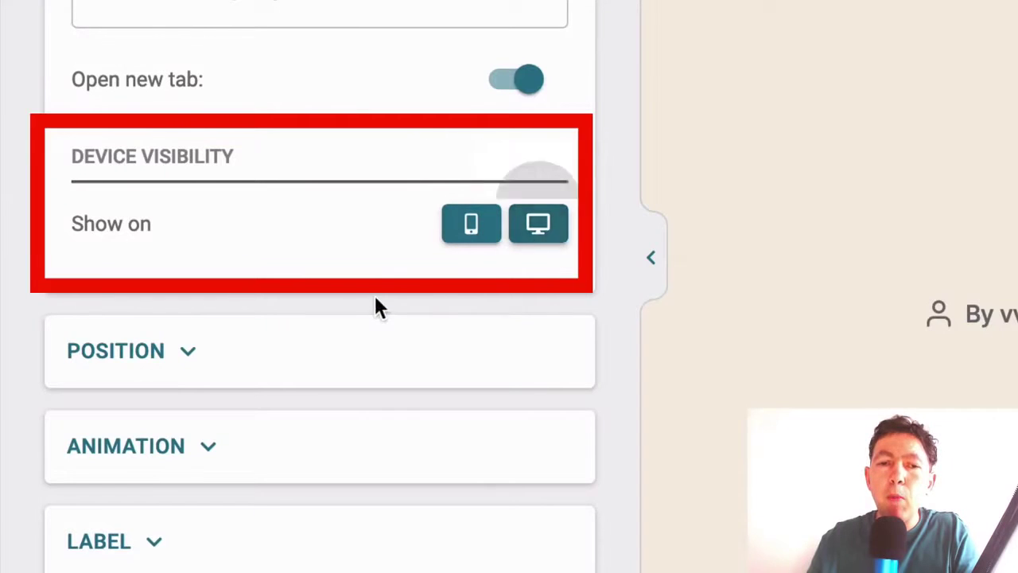
Position the button at the vertical centre, trying horizontal centre alignment before choosing right alignment
left_click(202, 344)
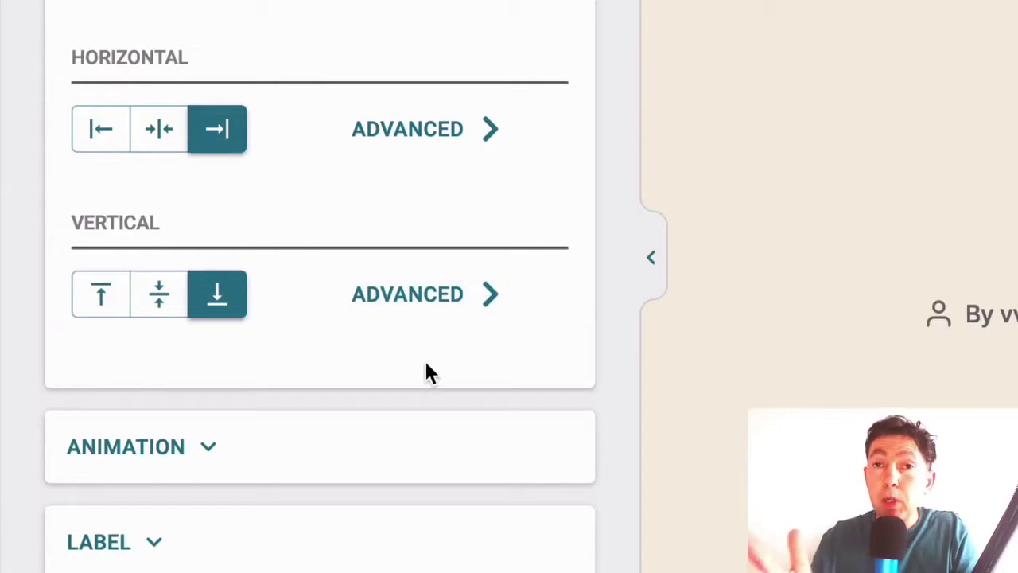
left_click(172, 301)
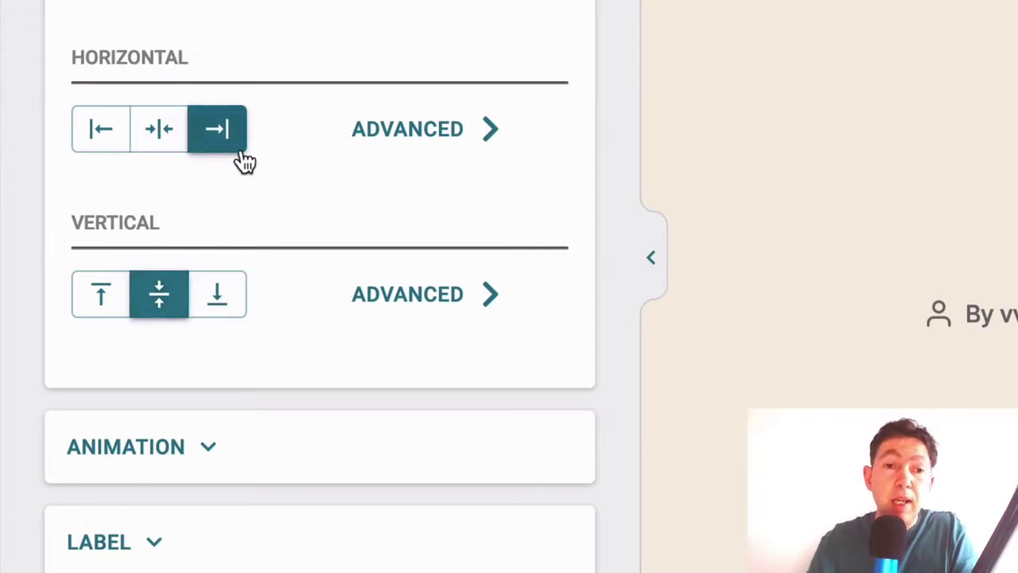
left_click(171, 130)
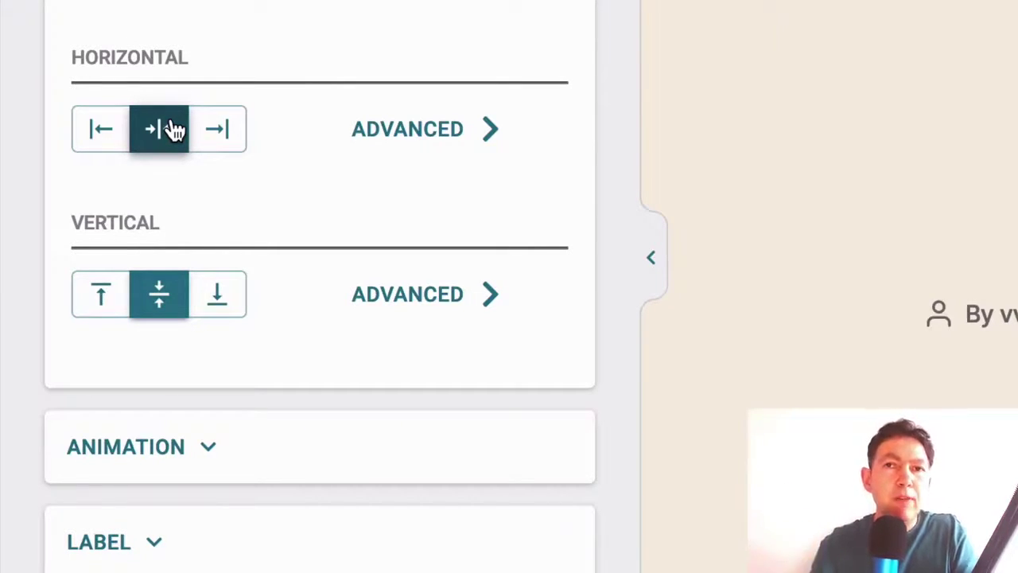
left_click(220, 150)
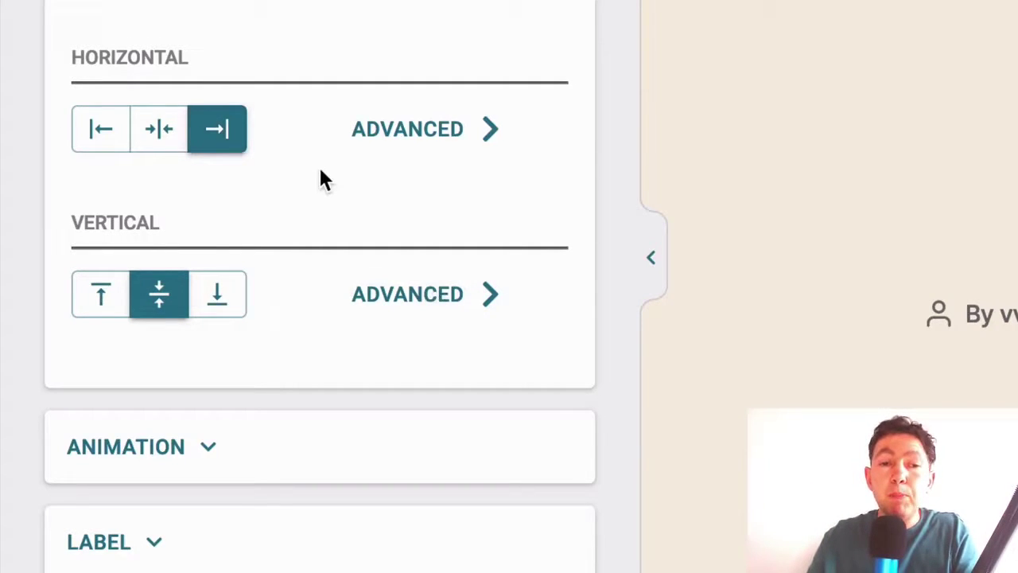
Examine the advanced offset settings for the button's horizontal and vertical position
left_click(424, 131)
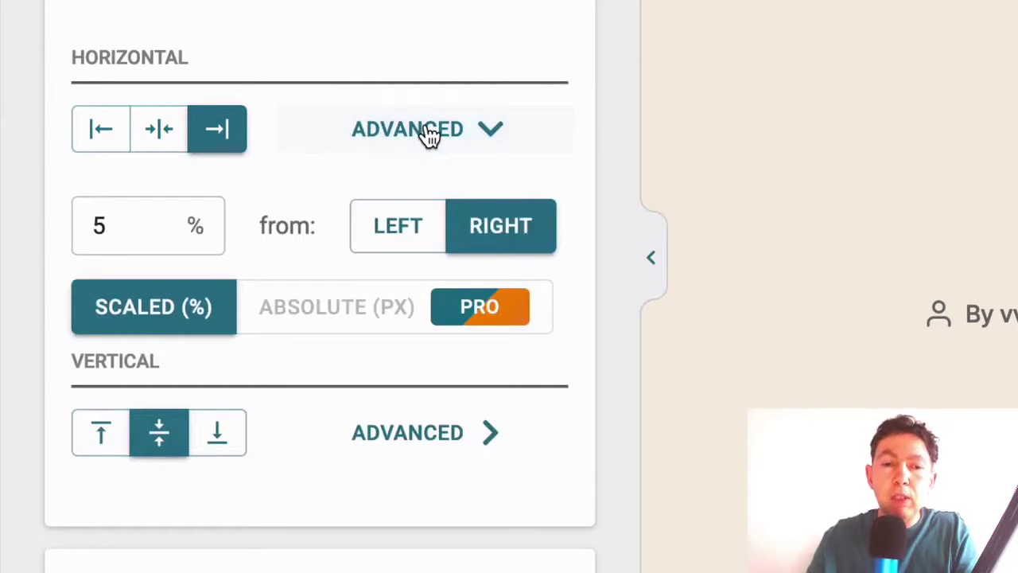
left_click(426, 132)
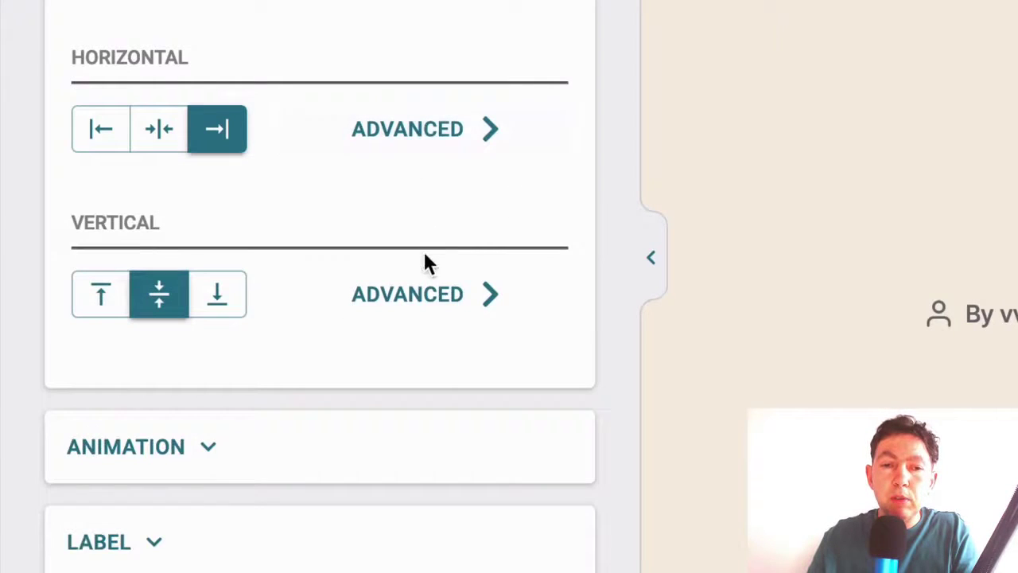
left_click(420, 295)
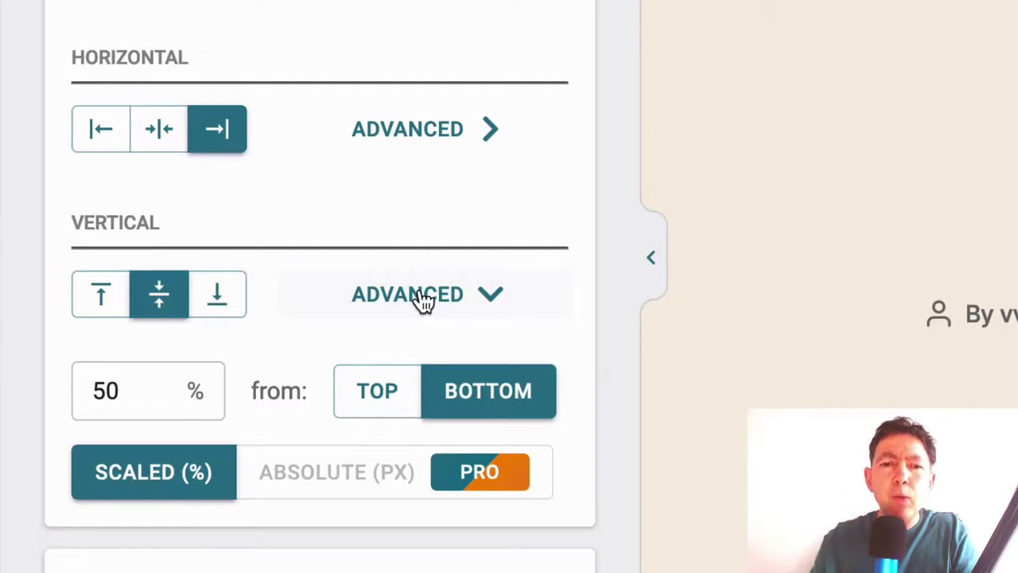
left_click(424, 296)
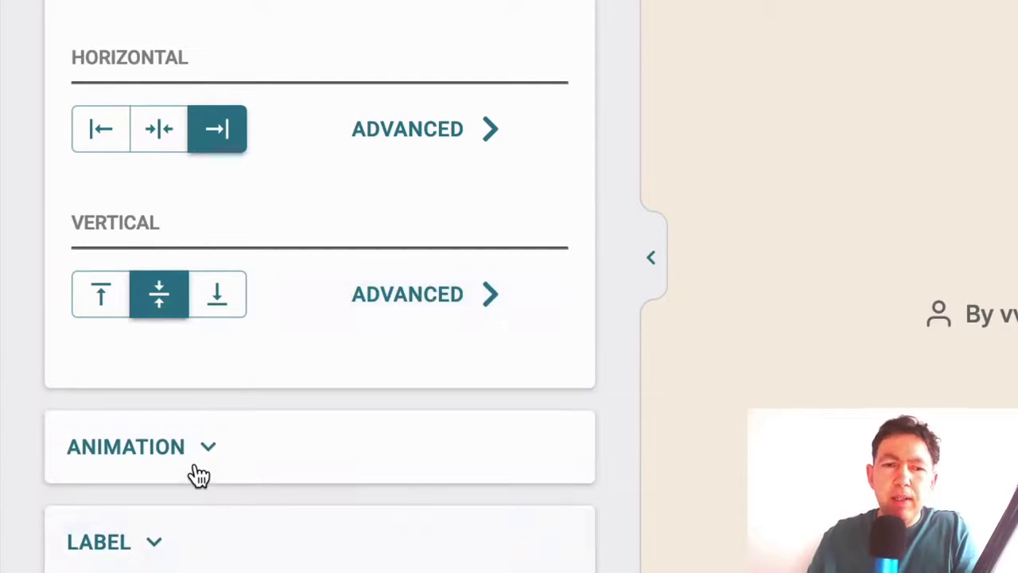
Set the button's menu style to Rectangle and its animation type to Buttonizer Hello
left_click(161, 449)
left_click(530, 252)
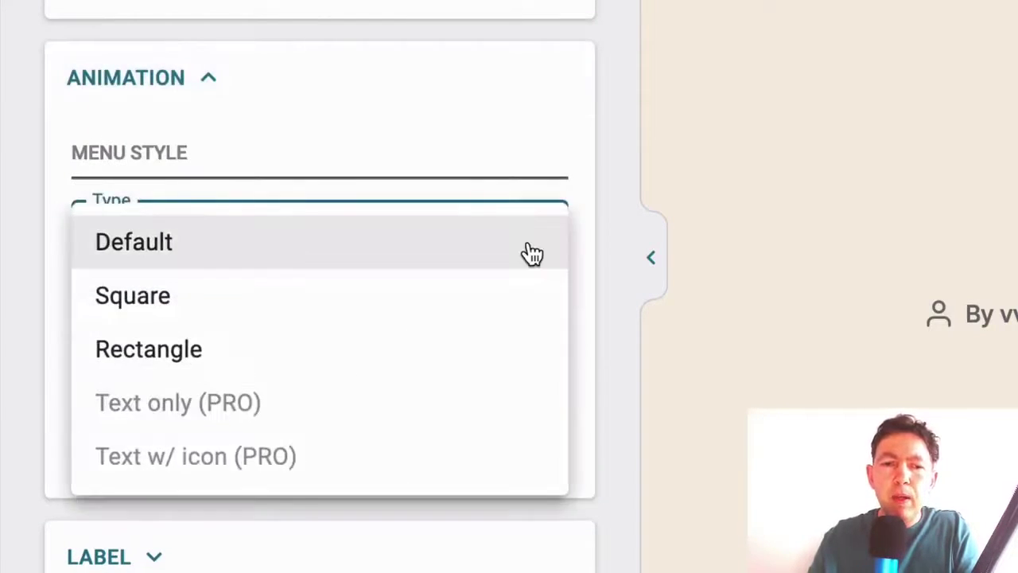
left_click(455, 310)
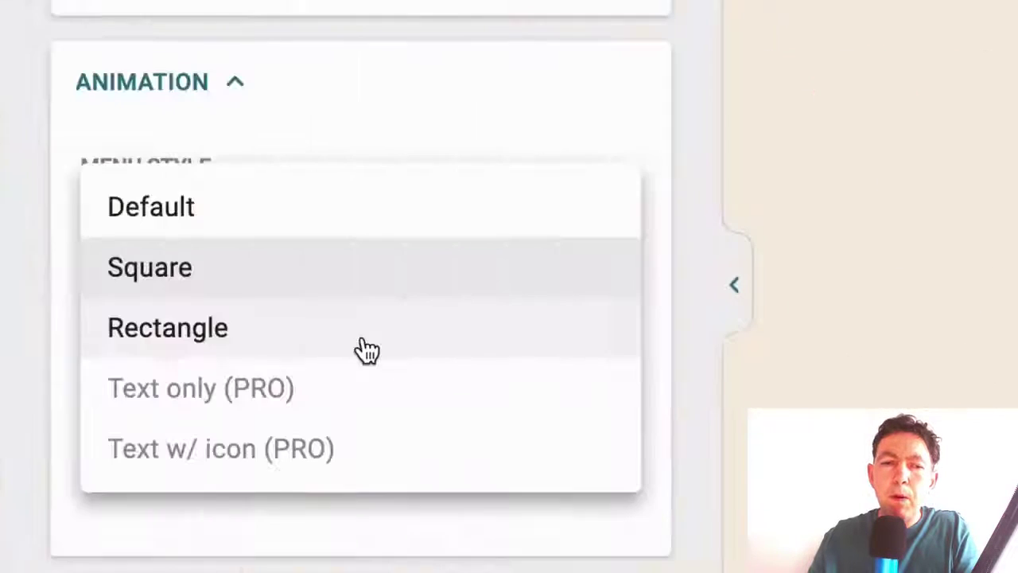
left_click(363, 346)
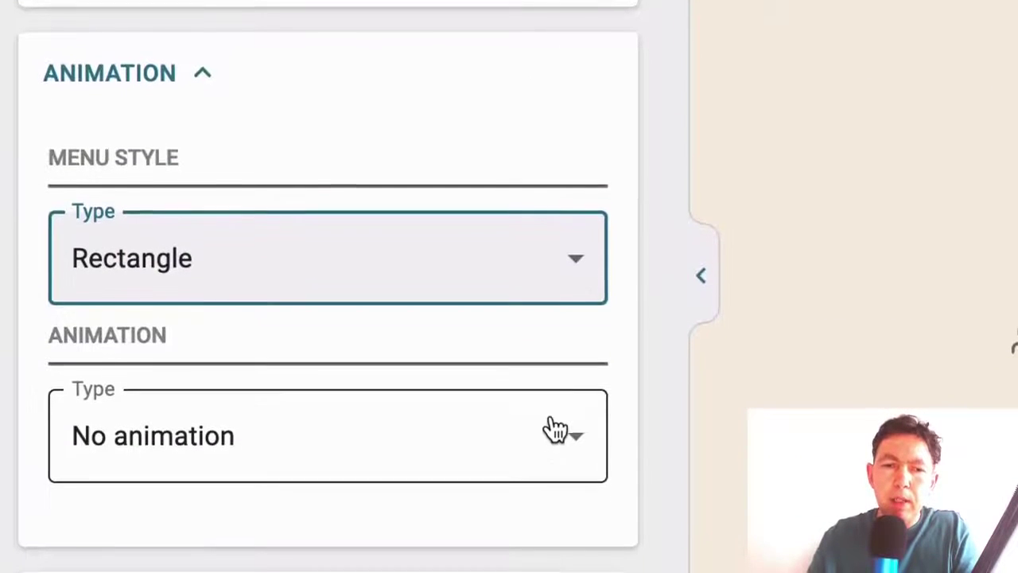
left_click(555, 429)
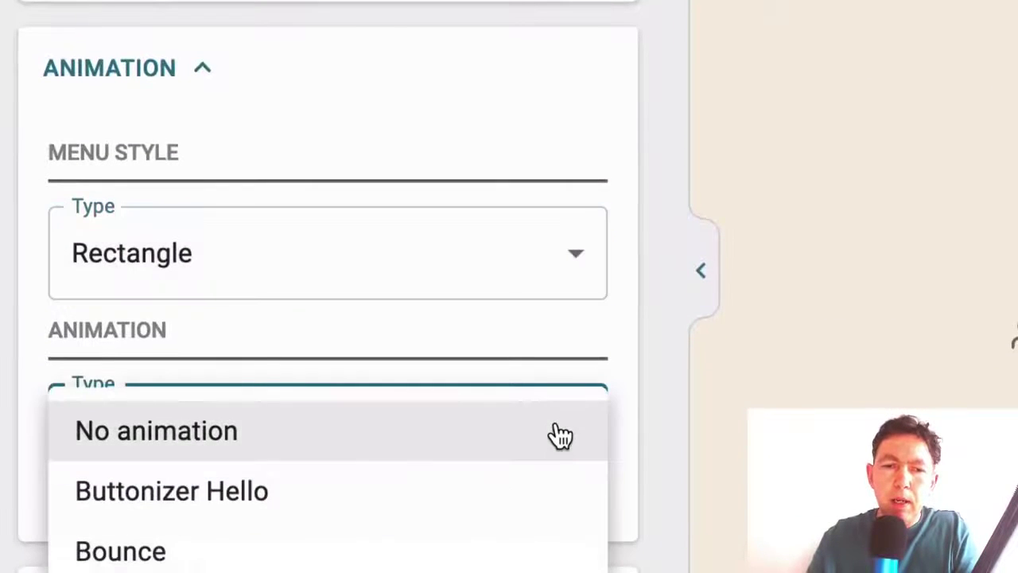
left_click(441, 491)
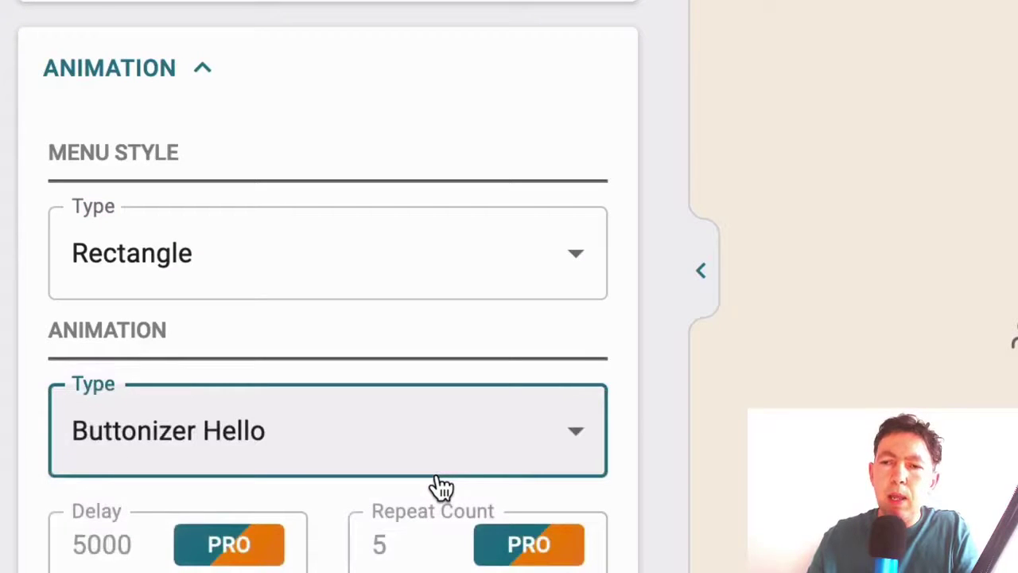
Replace the button's label text with "CLICK NOW FOR FREE STUFF"
scroll(442, 486, "down", 2)
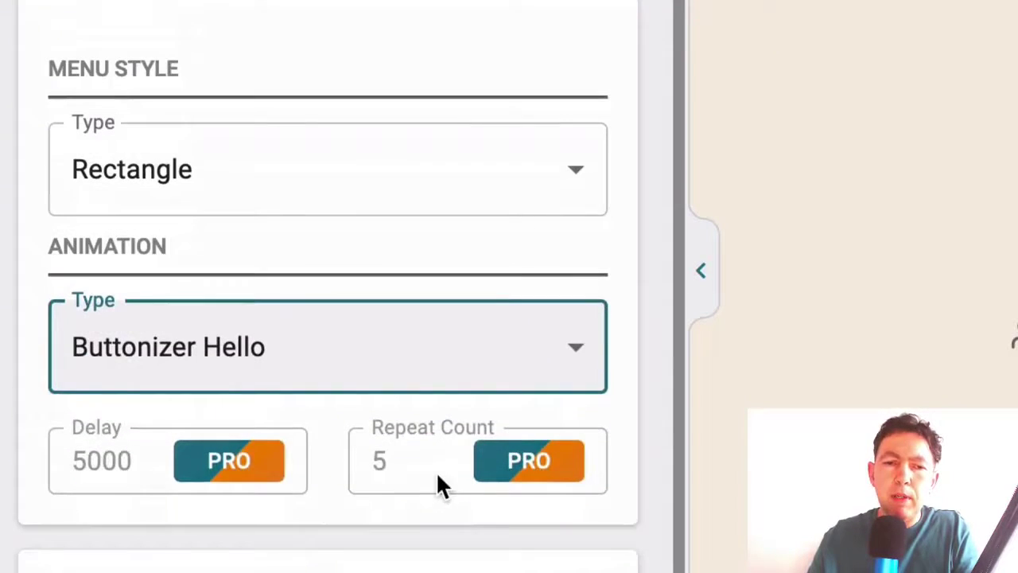
left_click(161, 526)
left_click_drag(339, 331, 58, 346)
type("CLICK ")
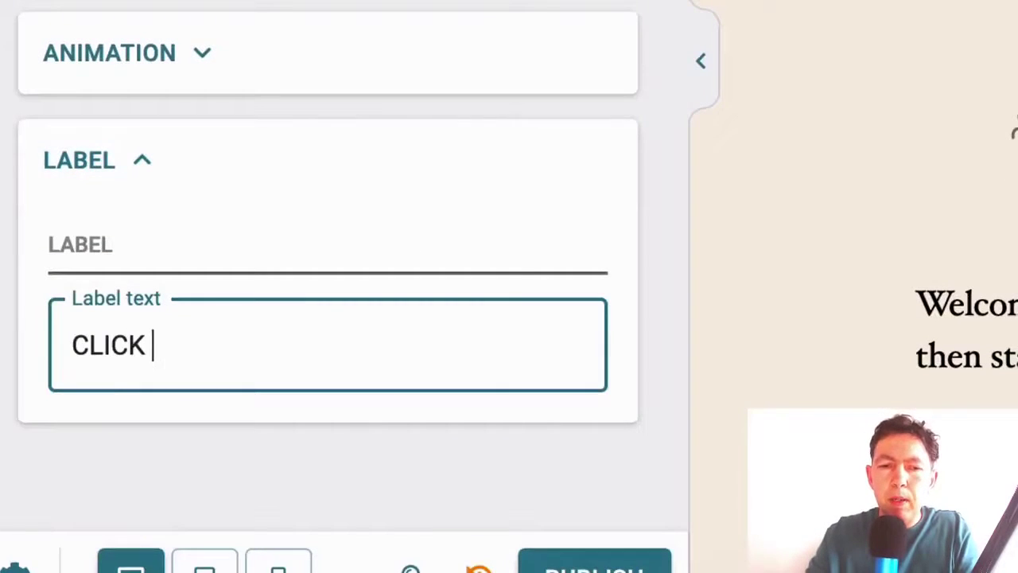
type("NOW FOR FREE")
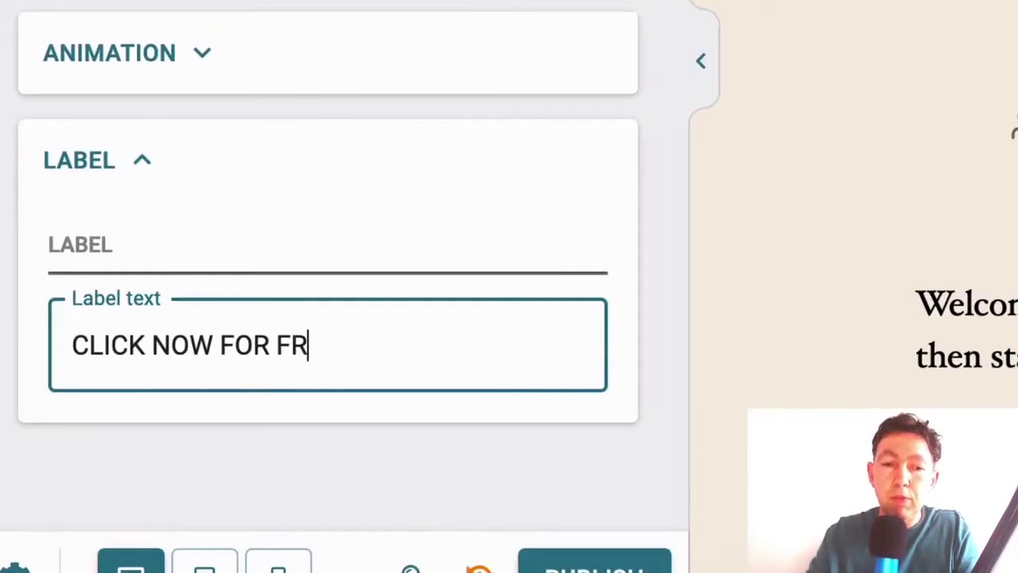
key("BackSpace")
key("BackSpace")
type("EE STUFF")
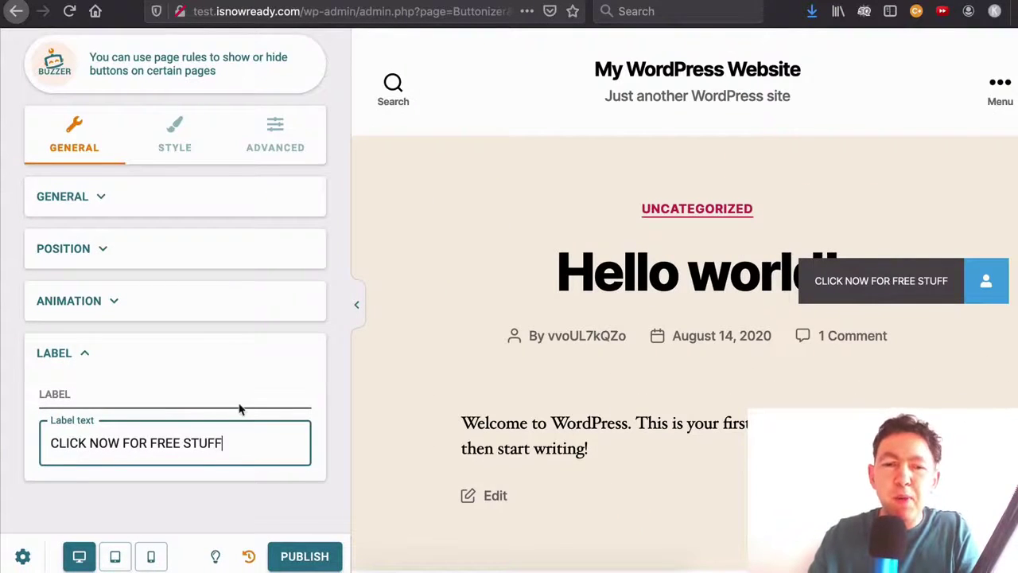
Set the button's base background colour to golden yellow, rgba(245, 183, 6, 1), in its style settings
scroll(239, 408, "up", 1)
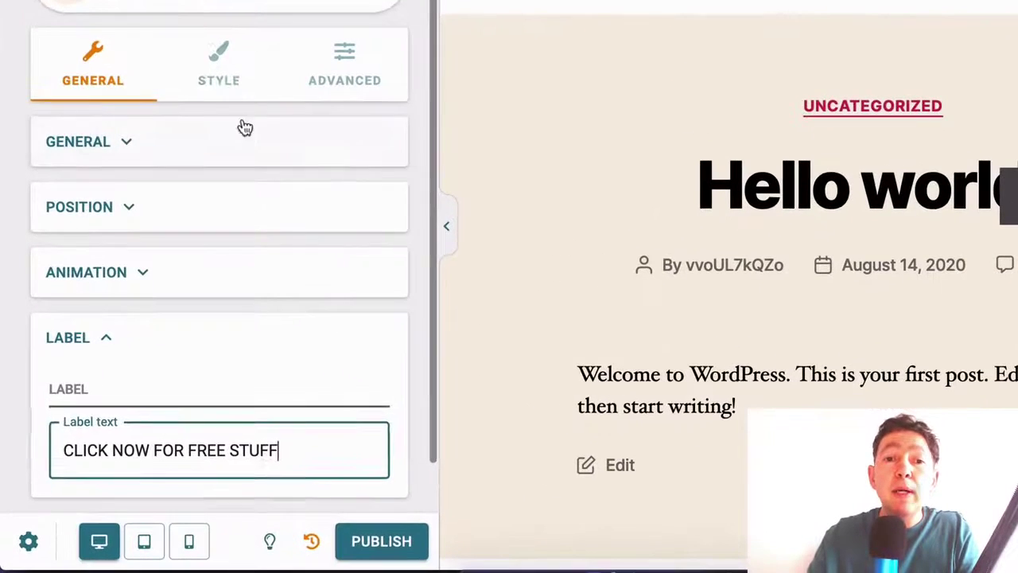
left_click(217, 73)
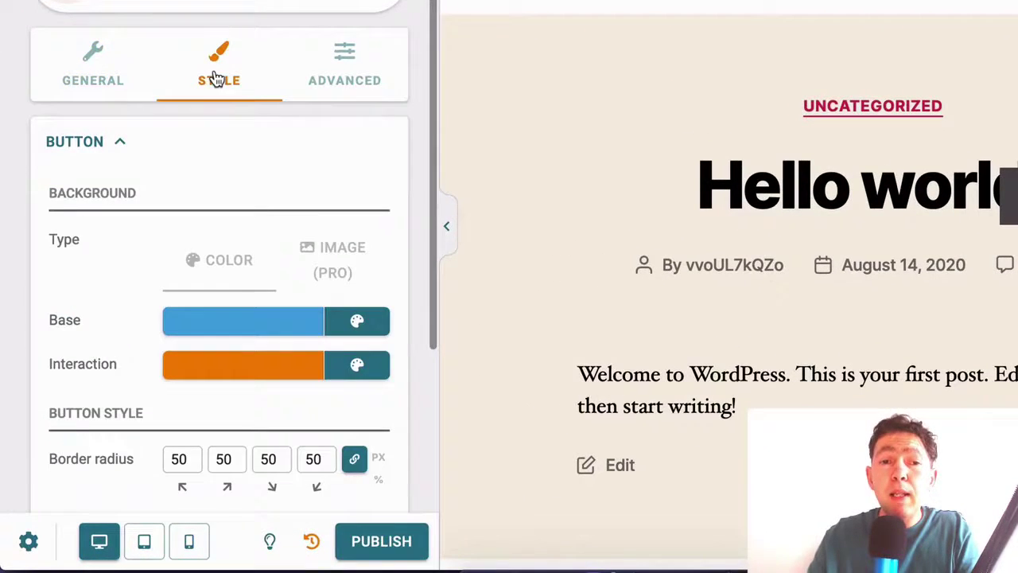
scroll(282, 156, "down", 2)
left_click(249, 163)
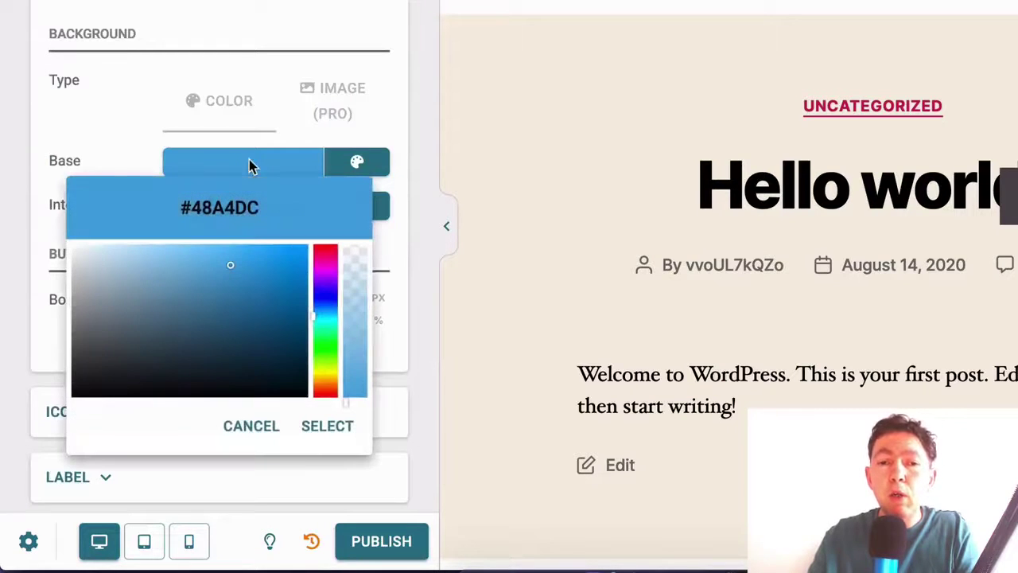
left_click(325, 377)
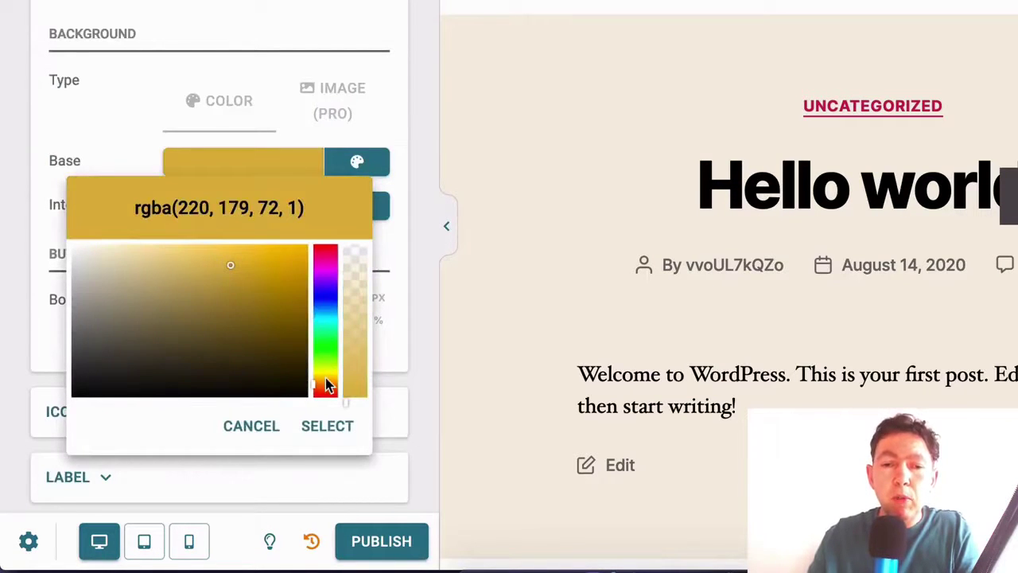
left_click_drag(229, 265, 302, 254)
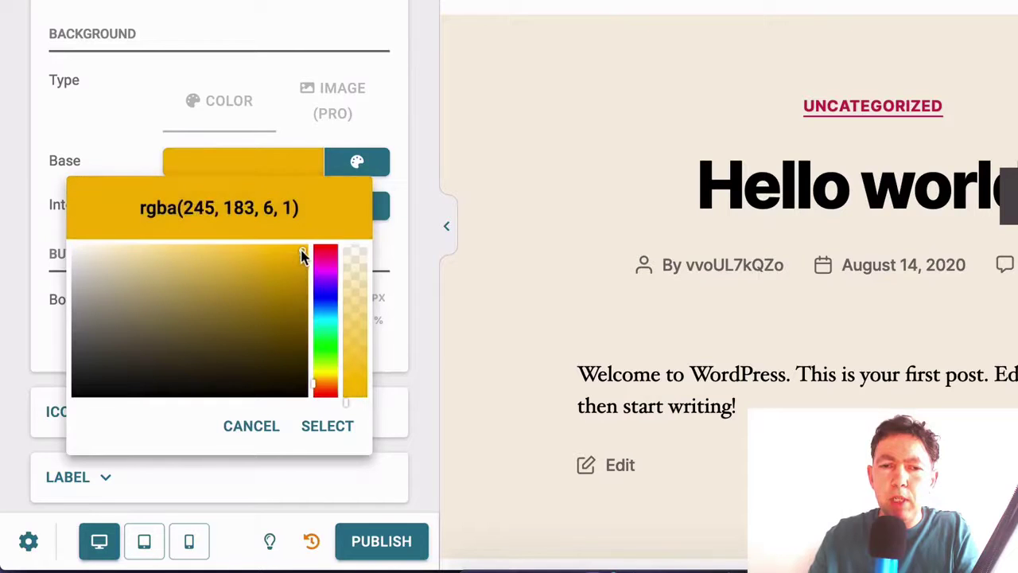
left_click(378, 173)
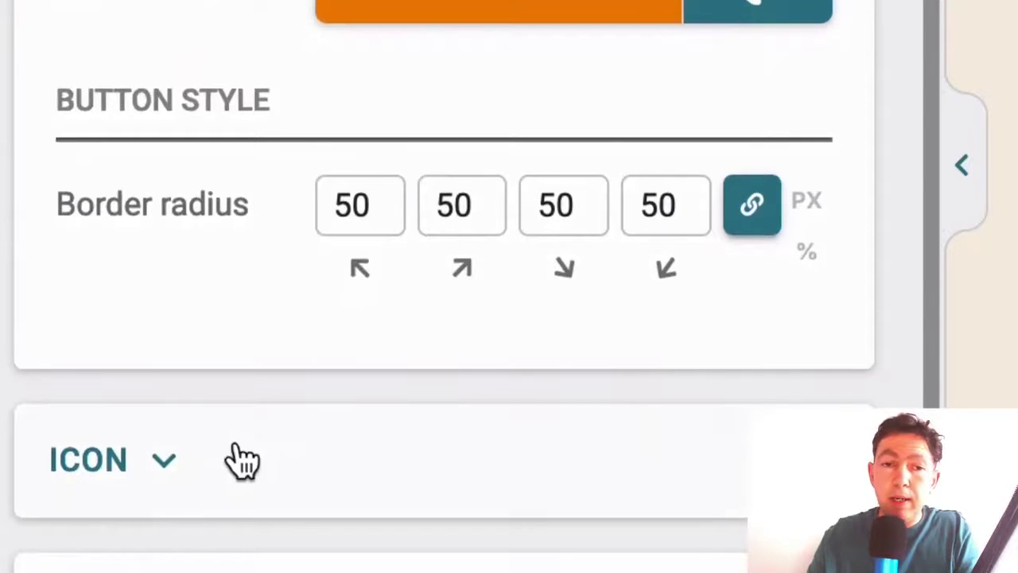
Search the icon library for "telep" and set the button's icon to the phone handset
left_click(190, 465)
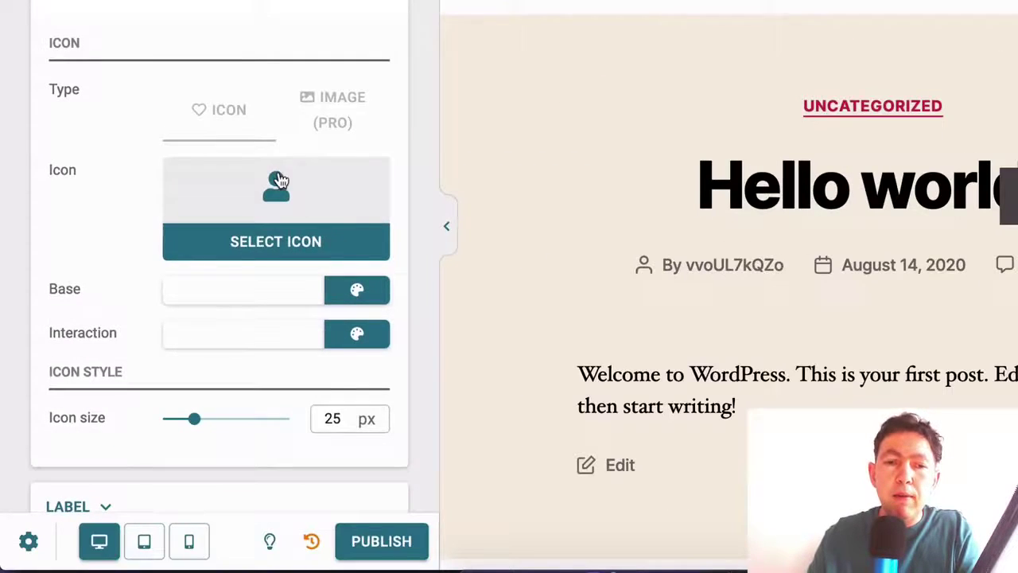
left_click(278, 191)
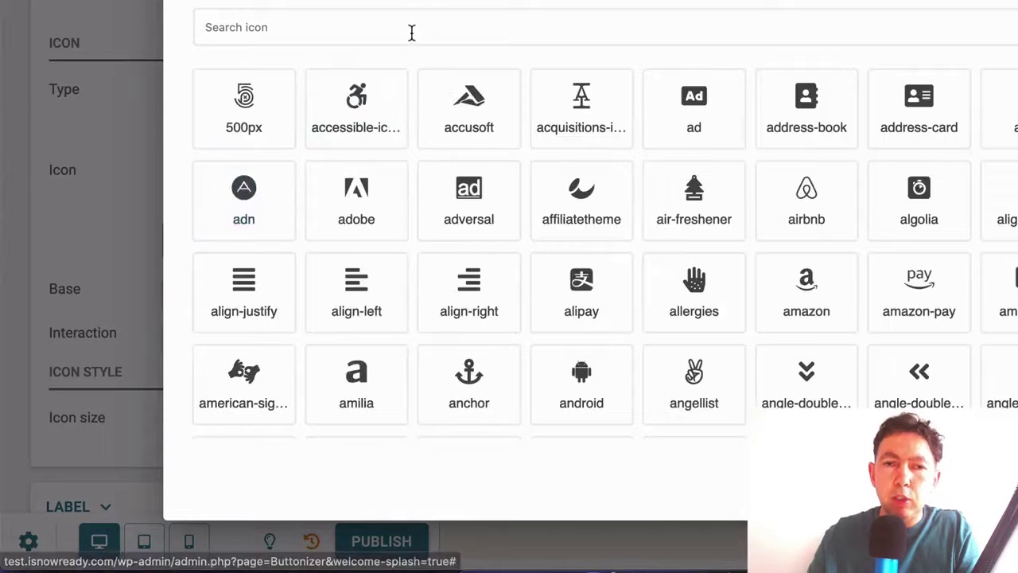
left_click(411, 32)
type("telep")
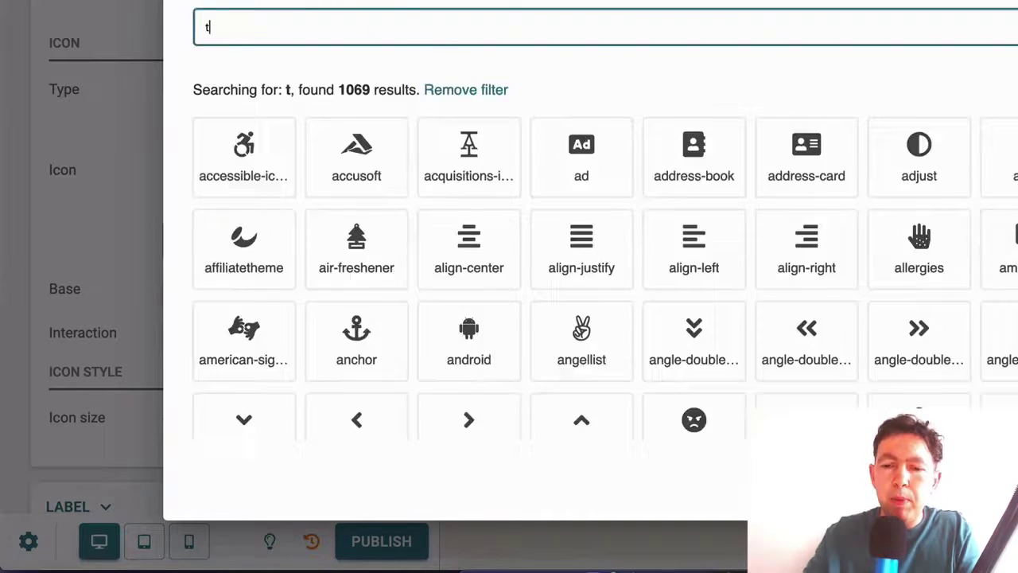
left_click(477, 151)
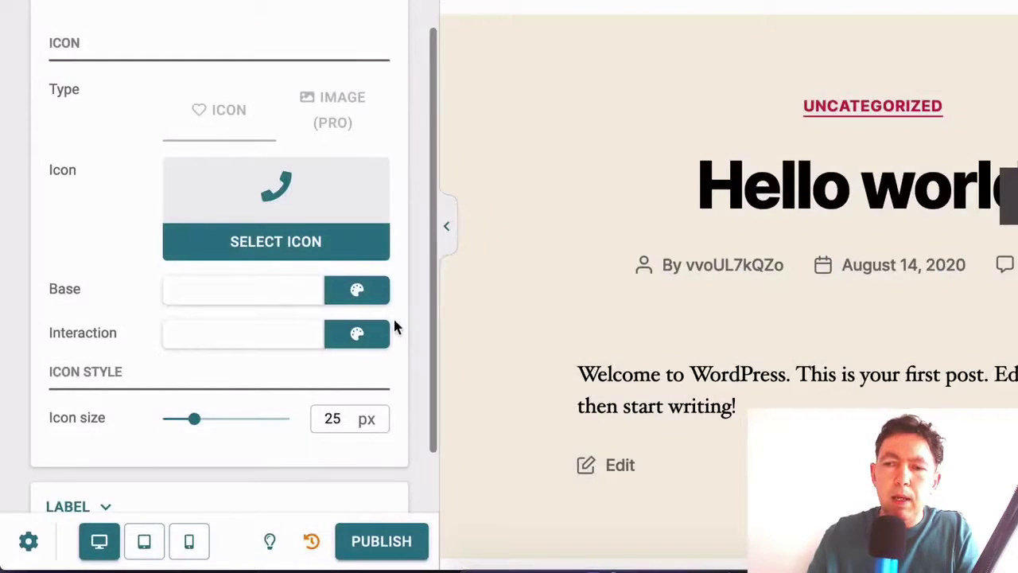
Review the label's style options and replace the button's label text with "CLICK FOR CONTACT DETAILS"
scroll(205, 382, "down", 6)
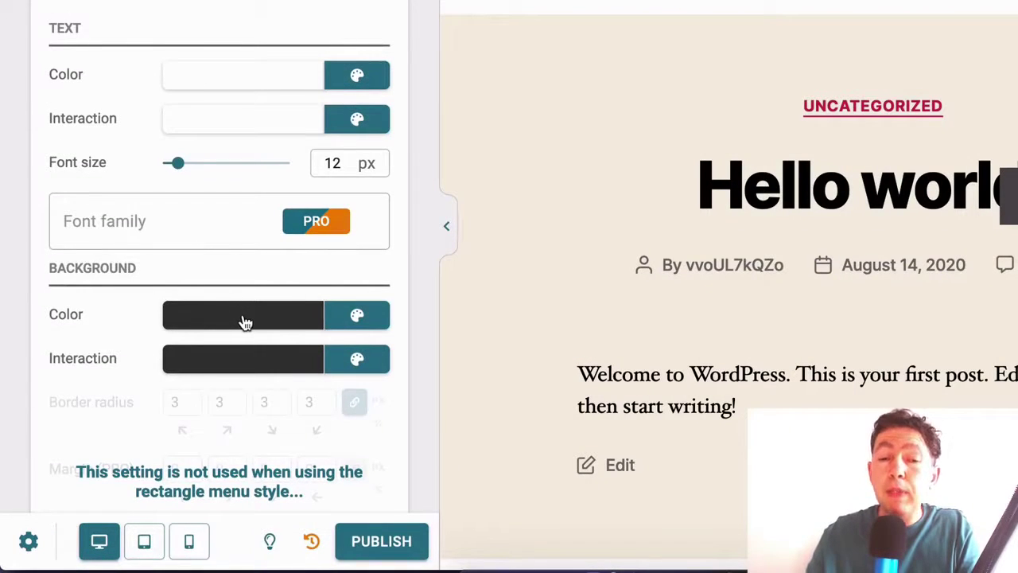
scroll(245, 322, "up", 5)
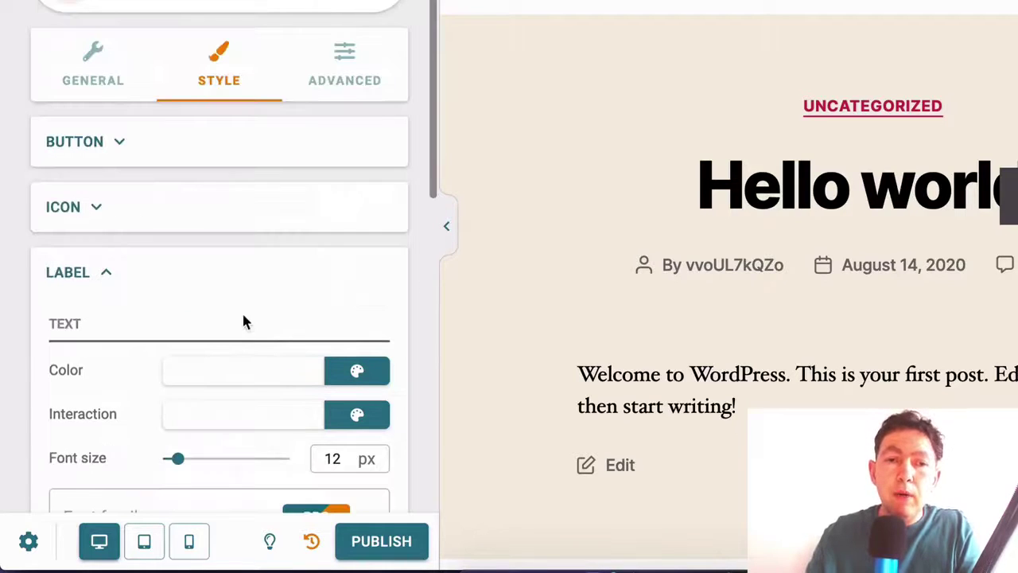
left_click(93, 62)
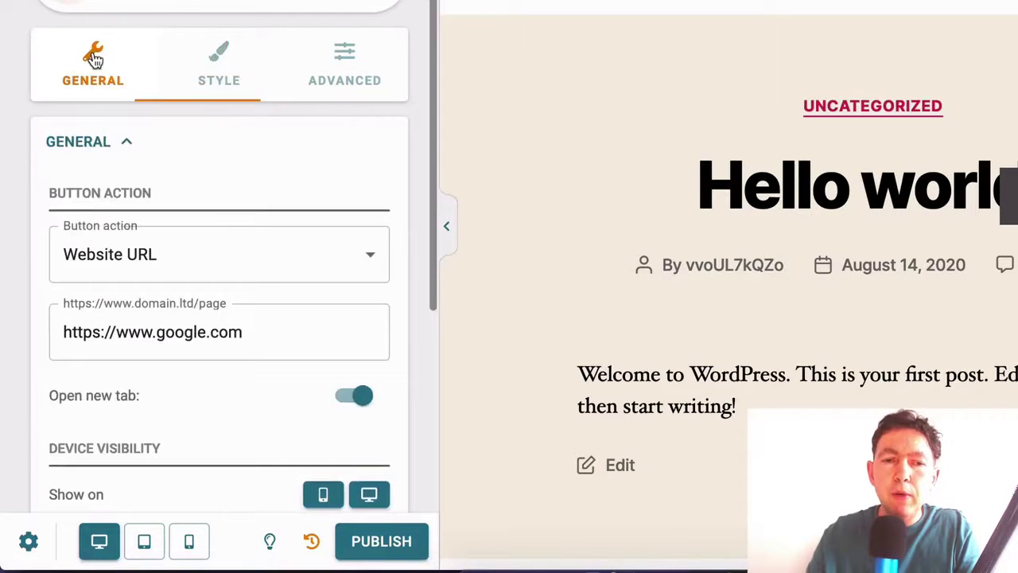
scroll(187, 193, "down", 5)
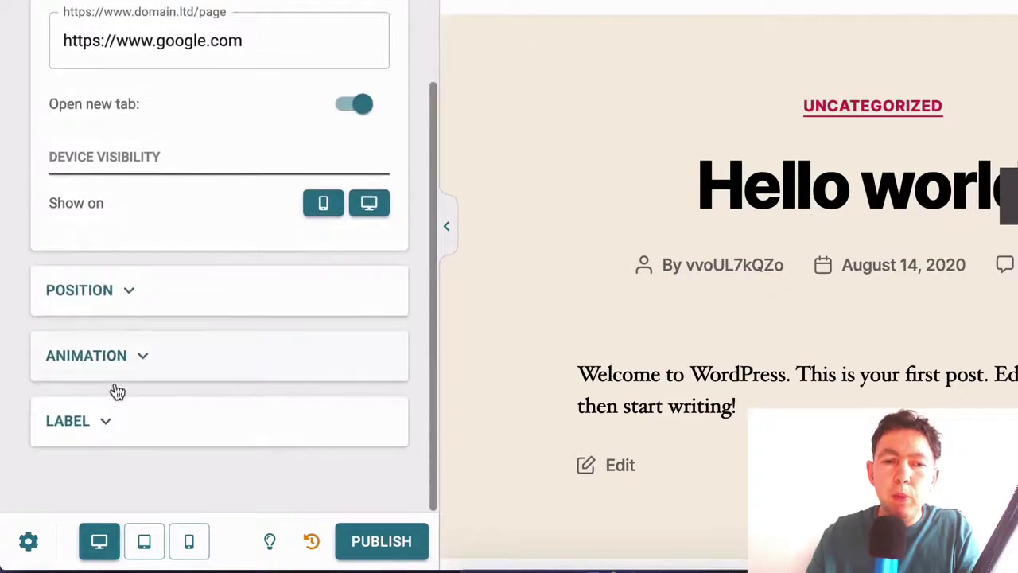
left_click(102, 411)
left_click_drag(279, 398, 53, 398)
type("CAL US")
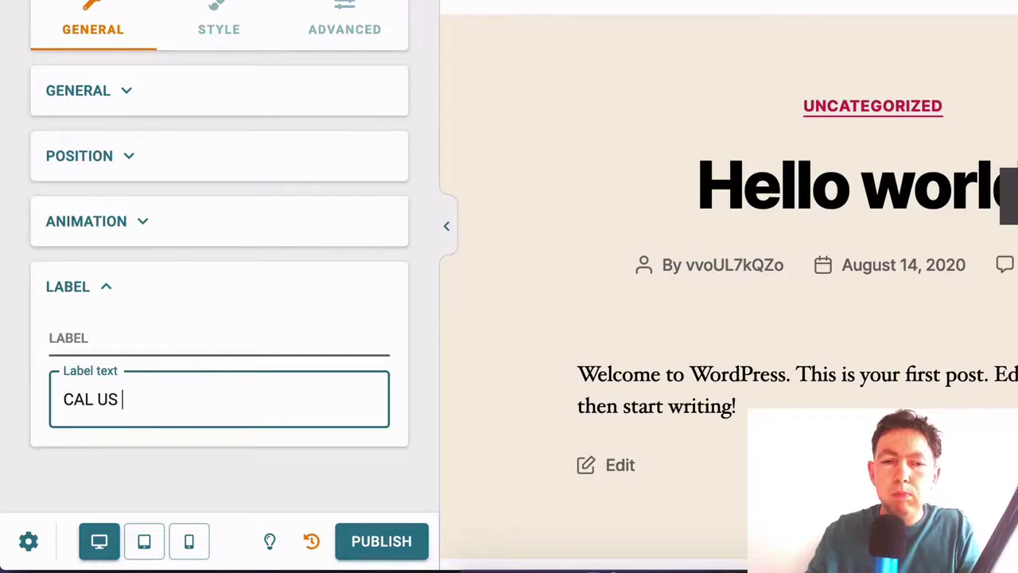
key("ctrl+a")
type("CONTACT DETAILS")
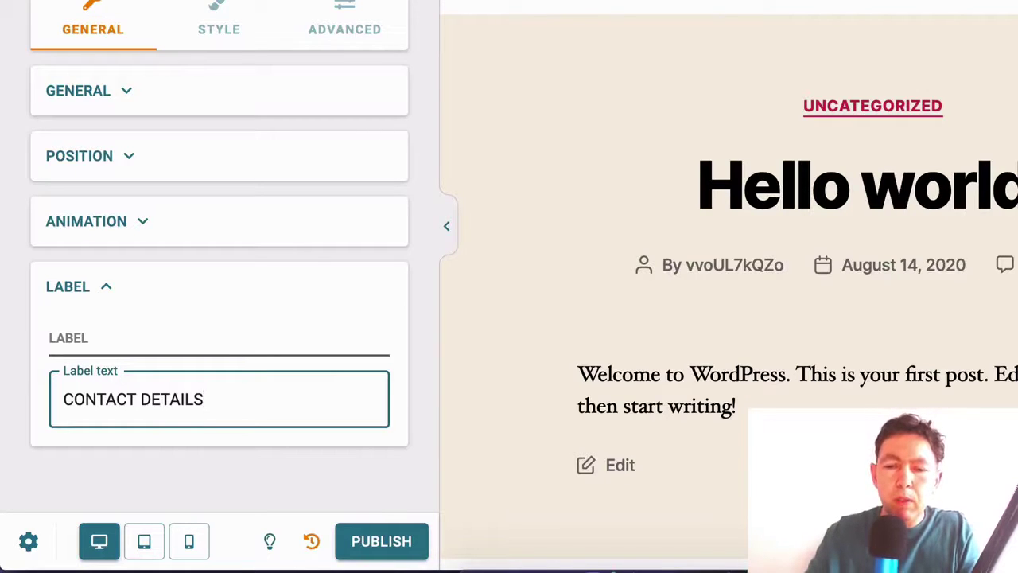
type("CICK FOR")
key("Home")
key("Right")
type("L")
key("End")
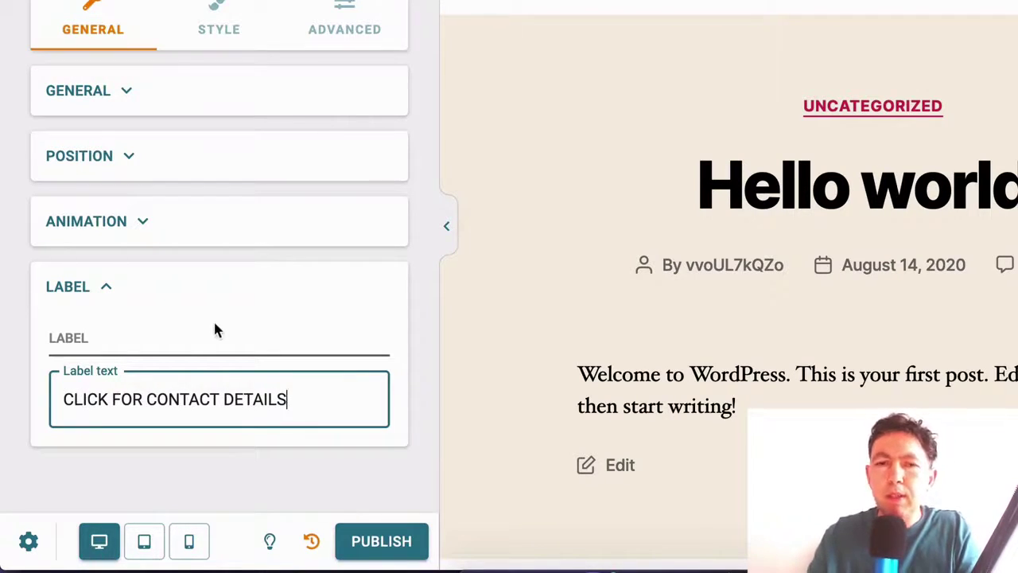
Examine the button's advanced settings for custom ID and class, time schedules, page rules, timeout and scroll, and exit intent
left_click(339, 63)
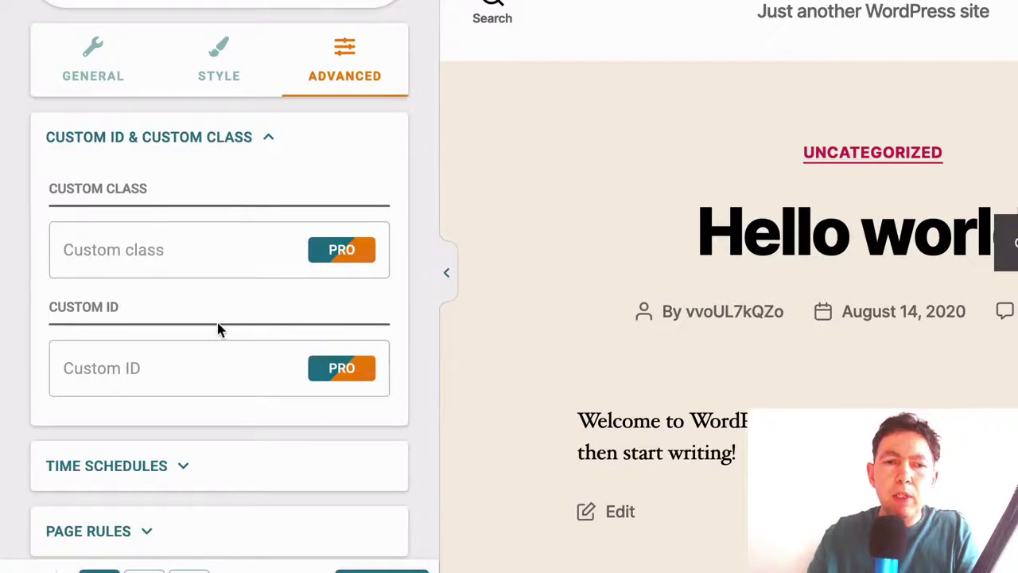
scroll(219, 331, "down", 2)
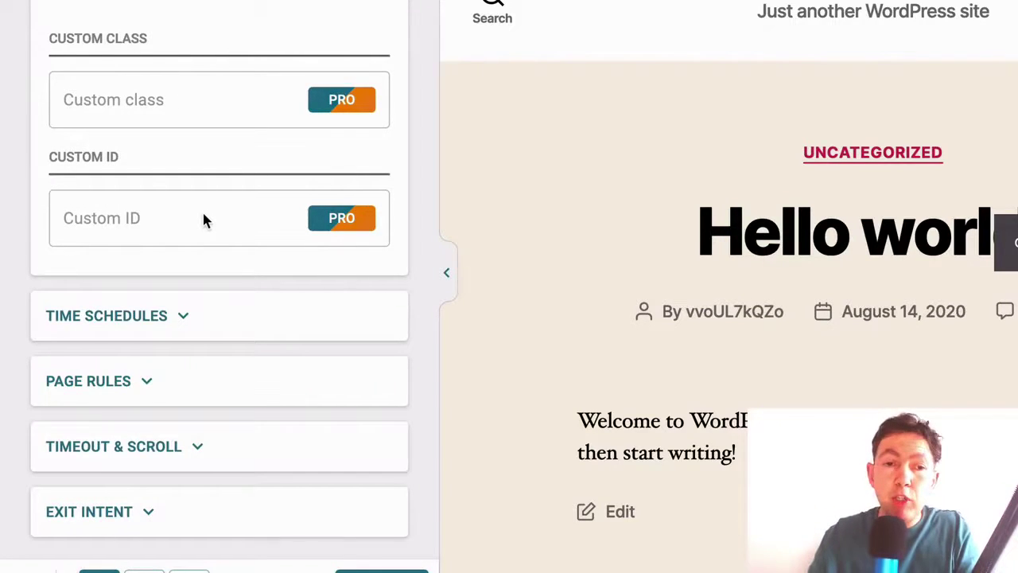
left_click(157, 330)
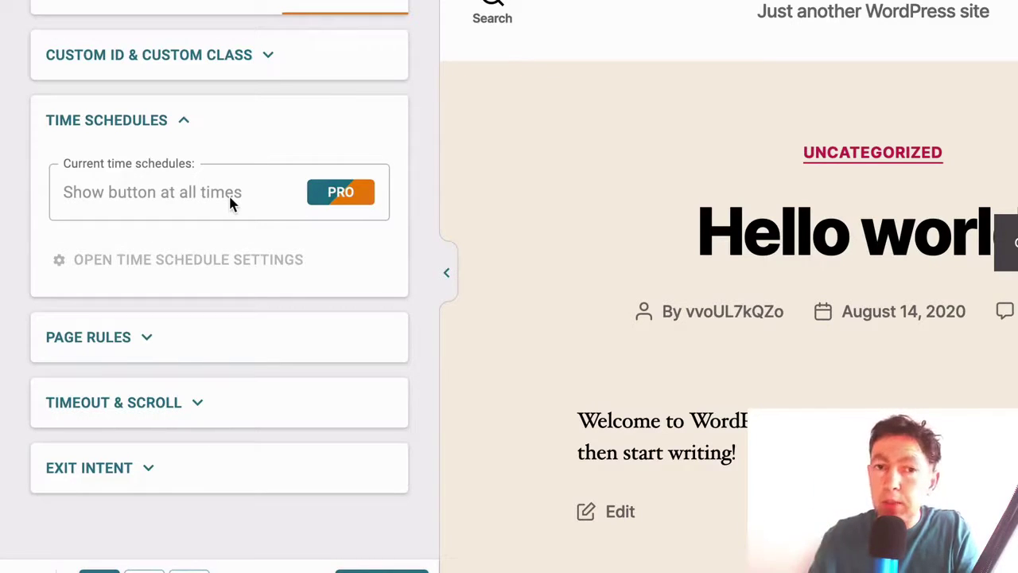
left_click(127, 337)
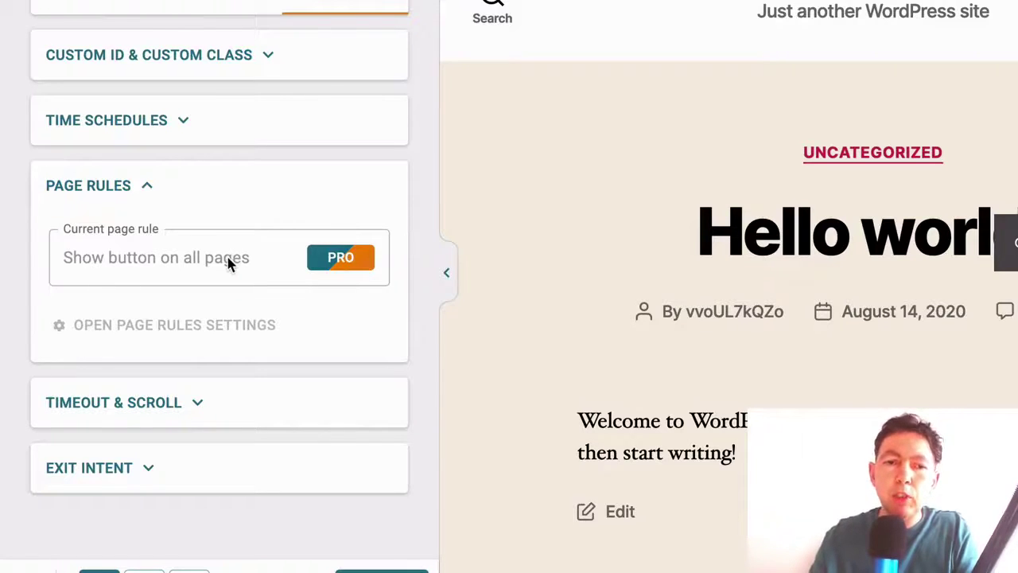
left_click(146, 186)
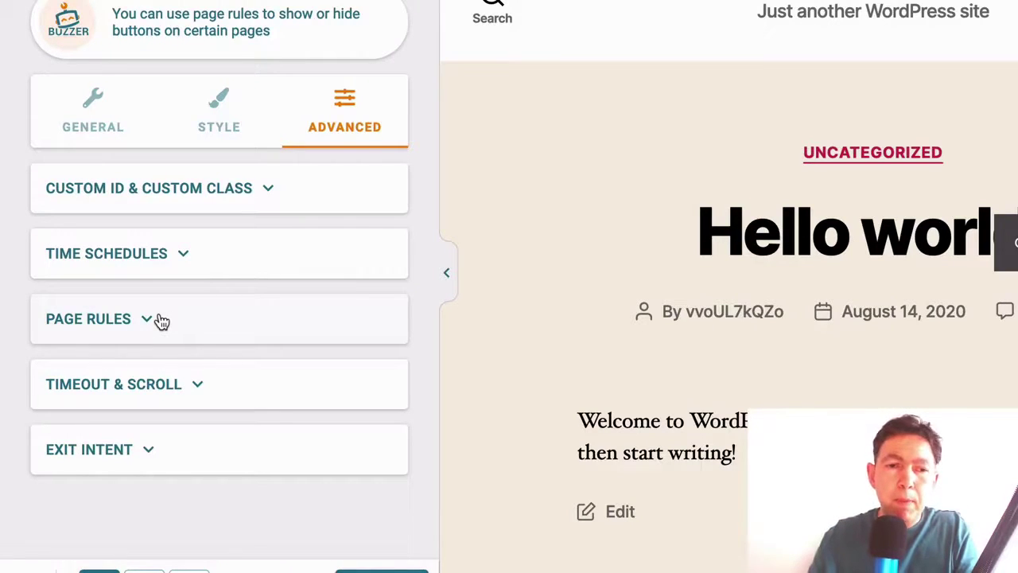
left_click(167, 390)
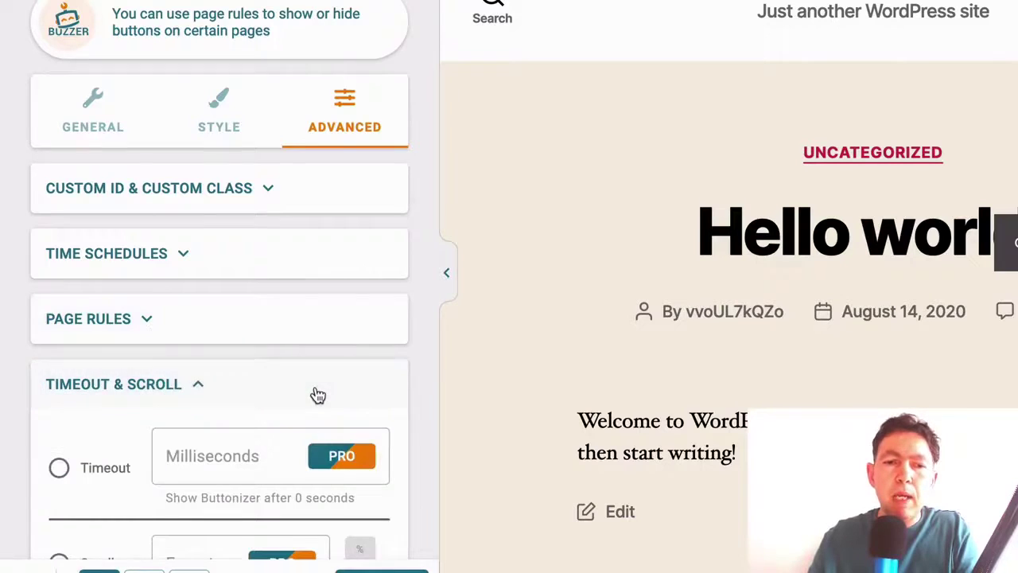
scroll(315, 393, "down", 2)
scroll(315, 392, "down", 3)
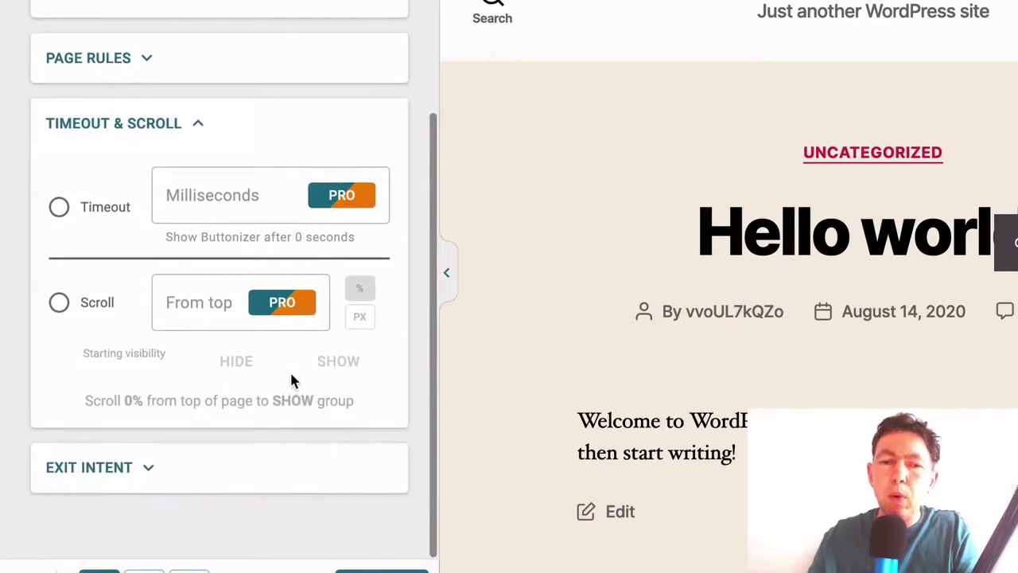
left_click(150, 469)
scroll(216, 377, "down", 2)
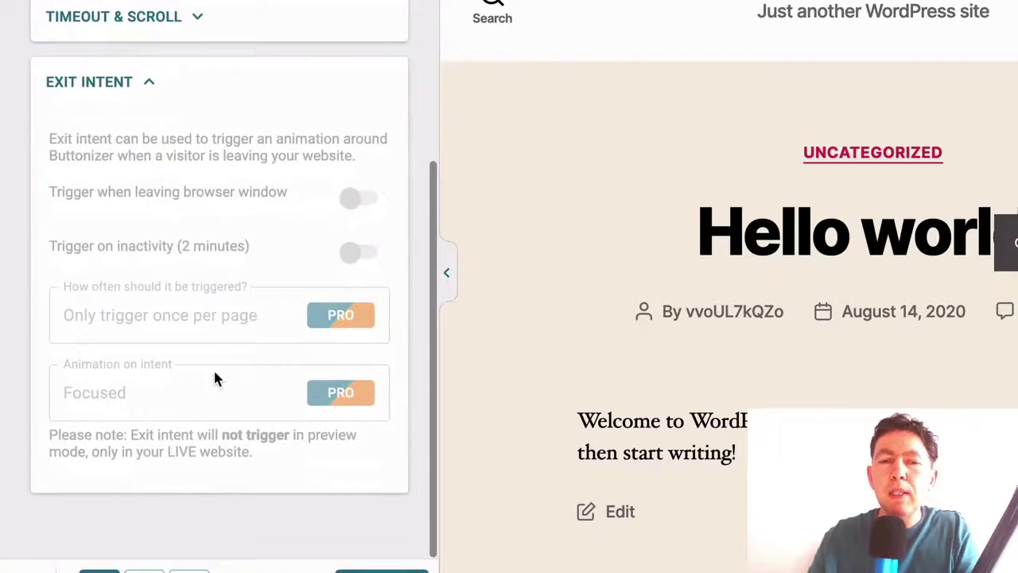
scroll(214, 378, "up", 6)
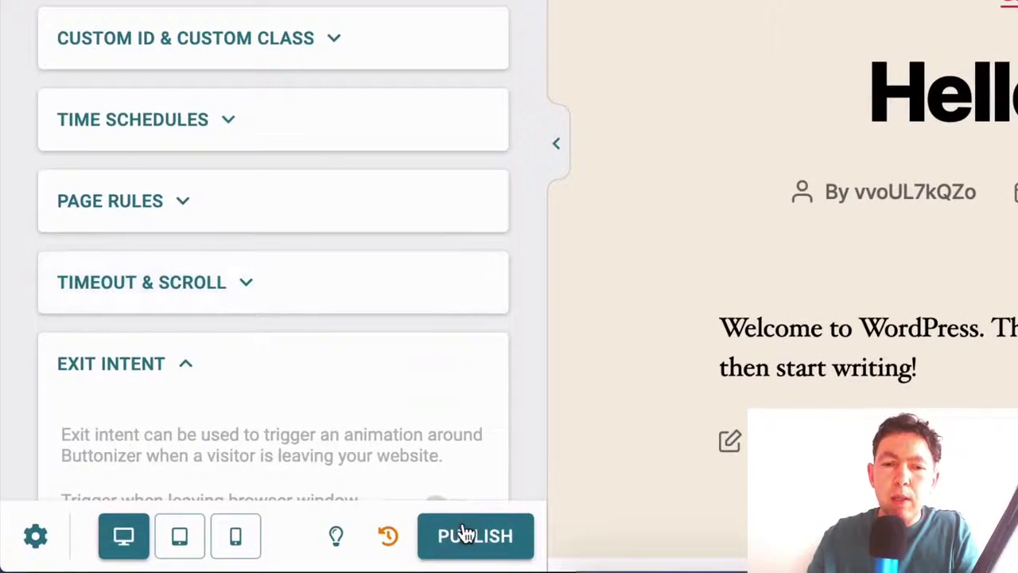
Publish the button and check how it behaves on the live homepage while moving through the page
left_click(371, 571)
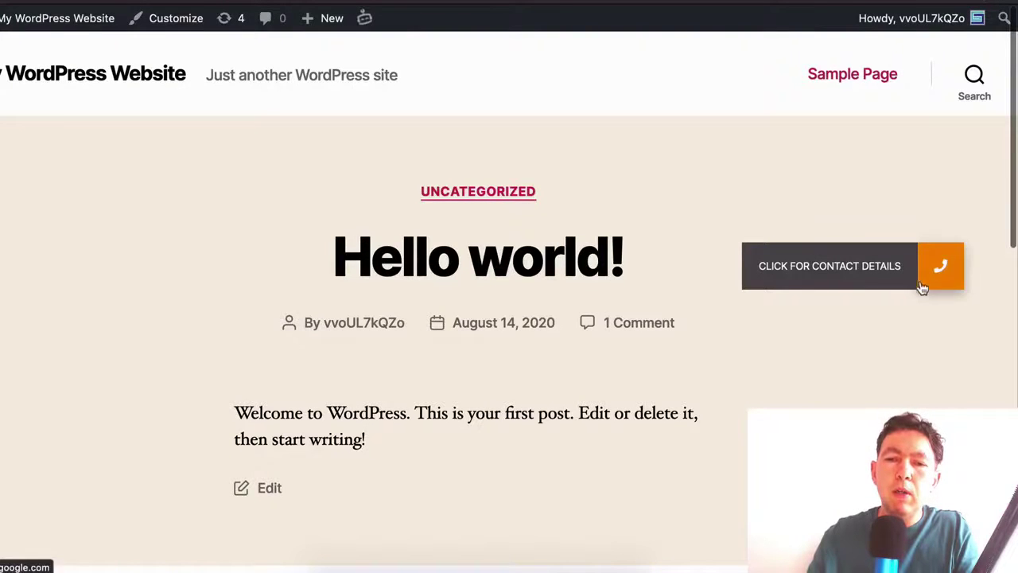
scroll(839, 395, "down", 1)
scroll(839, 394, "down", 3)
scroll(839, 395, "up", 3)
scroll(839, 394, "down", 6)
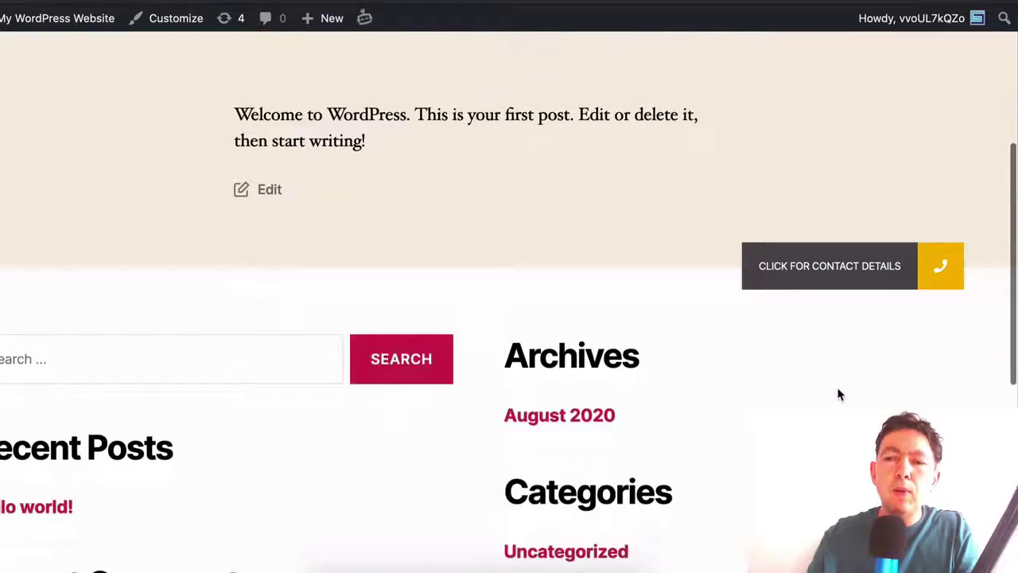
scroll(839, 394, "down", 3)
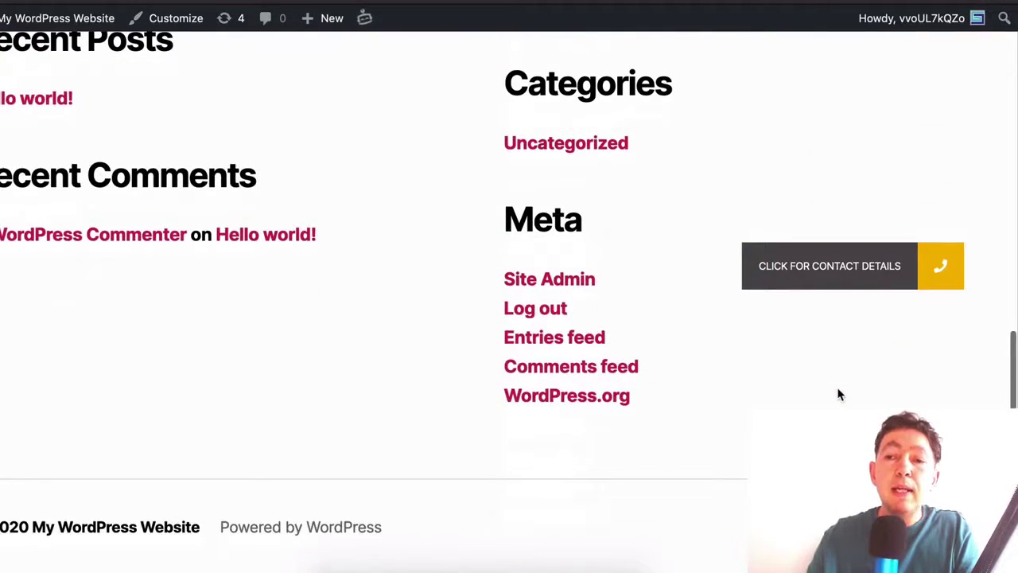
scroll(839, 395, "up", 10)
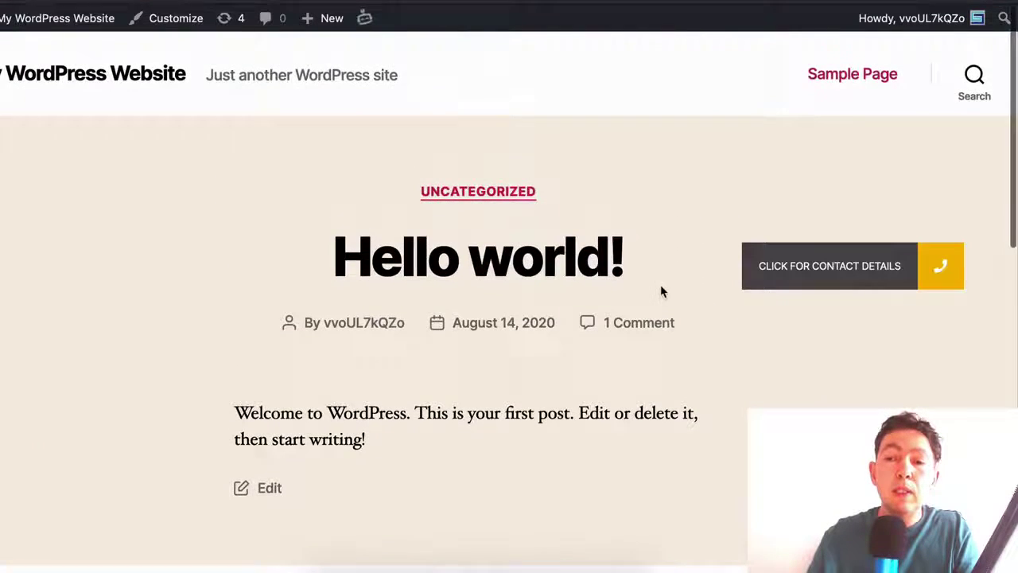
scroll(660, 288, "down", 10)
scroll(661, 288, "up", 10)
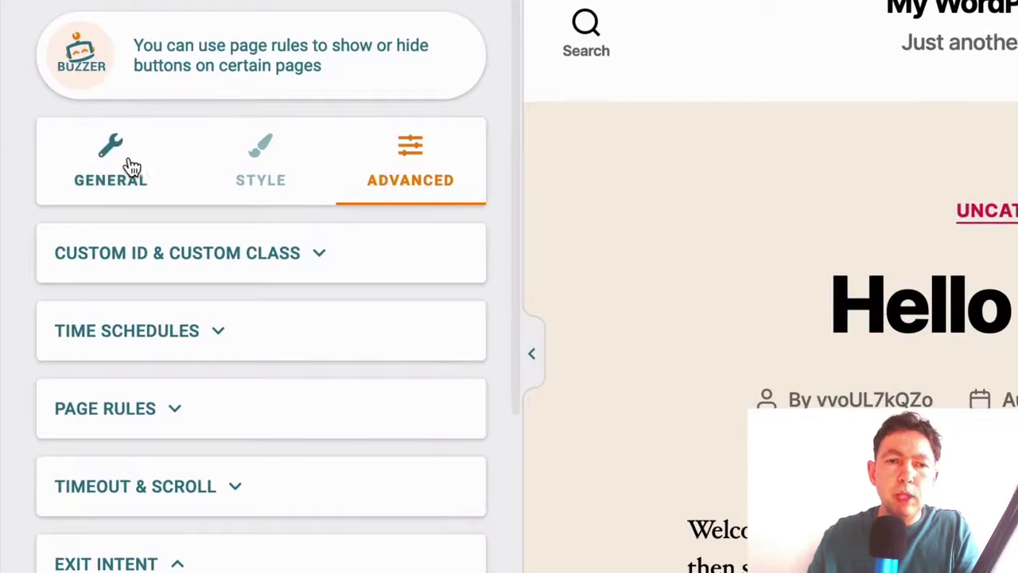
Set the button's vertical position to bottom alignment and check its placement on the live homepage
left_click(111, 164)
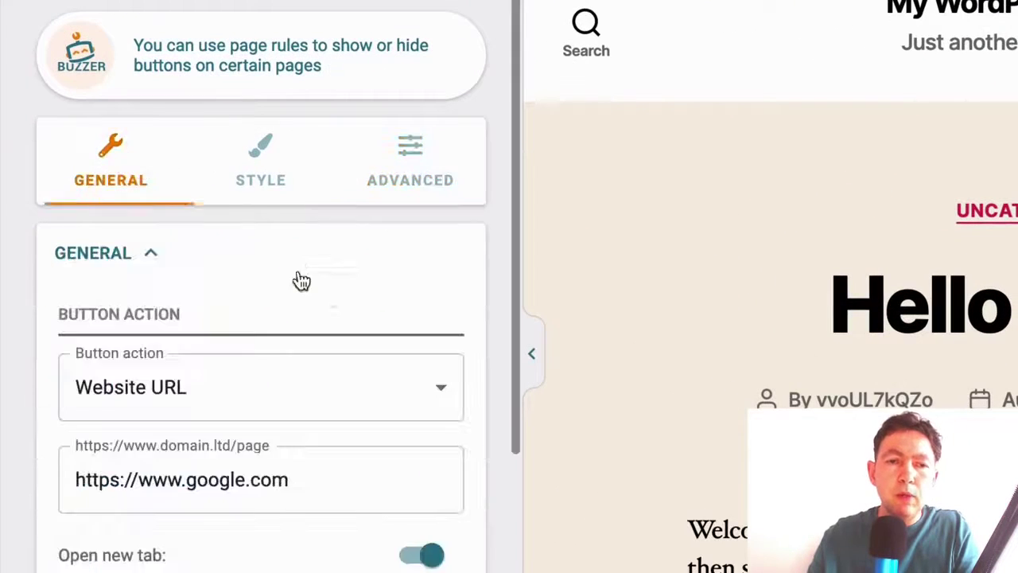
scroll(327, 294, "down", 5)
left_click(186, 448)
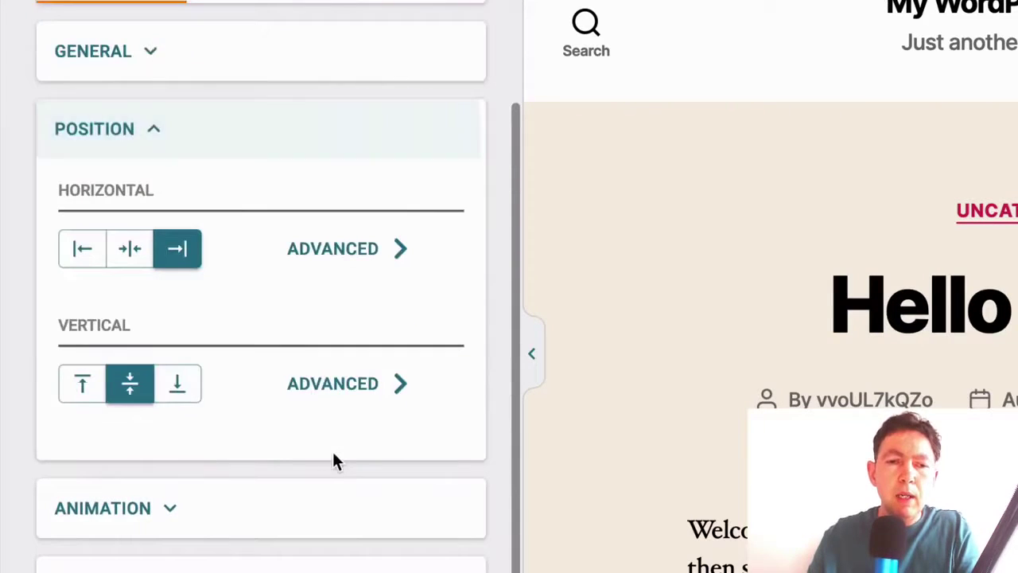
left_click(190, 393)
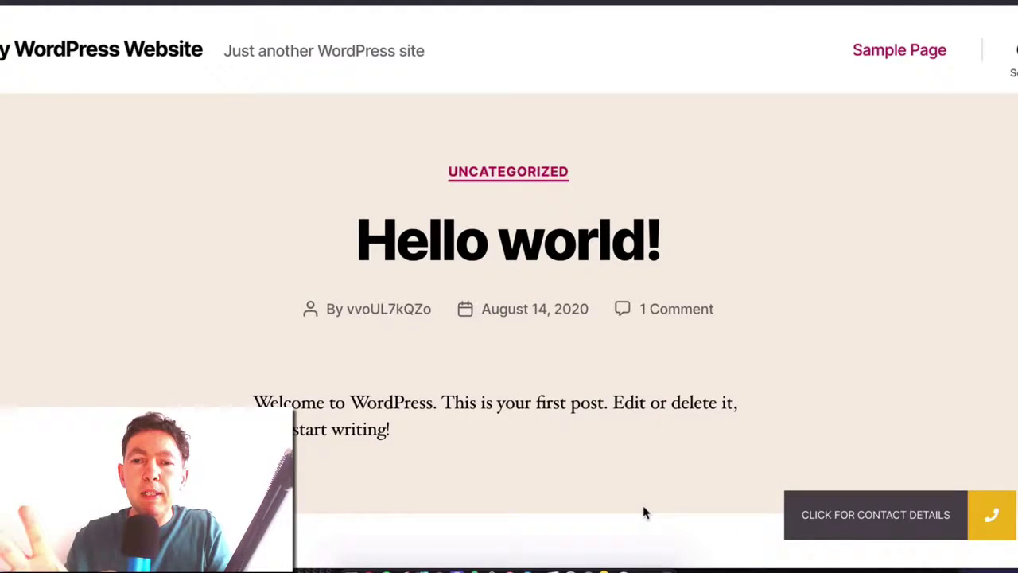
scroll(579, 482, "down", 2)
scroll(579, 482, "up", 2)
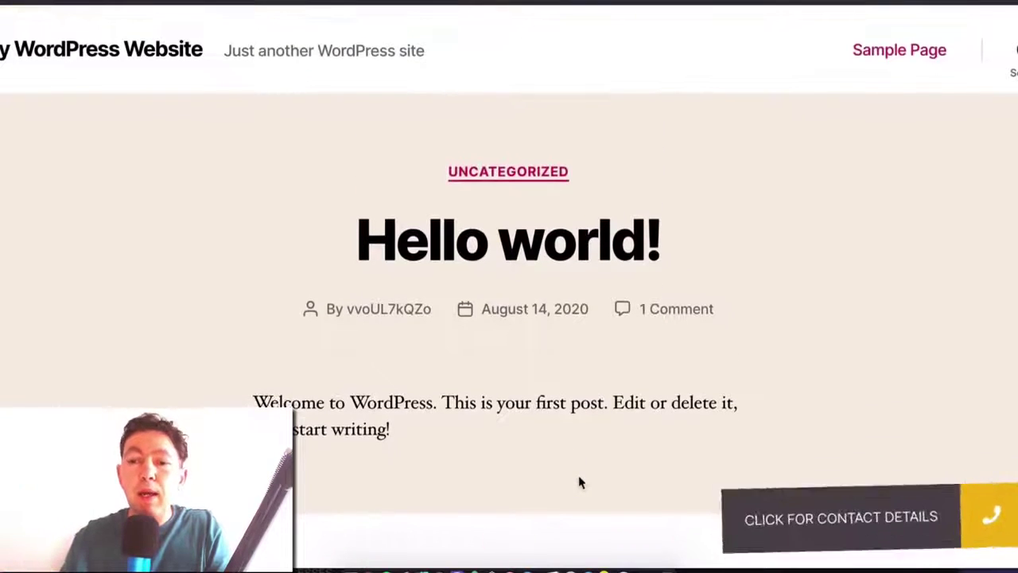